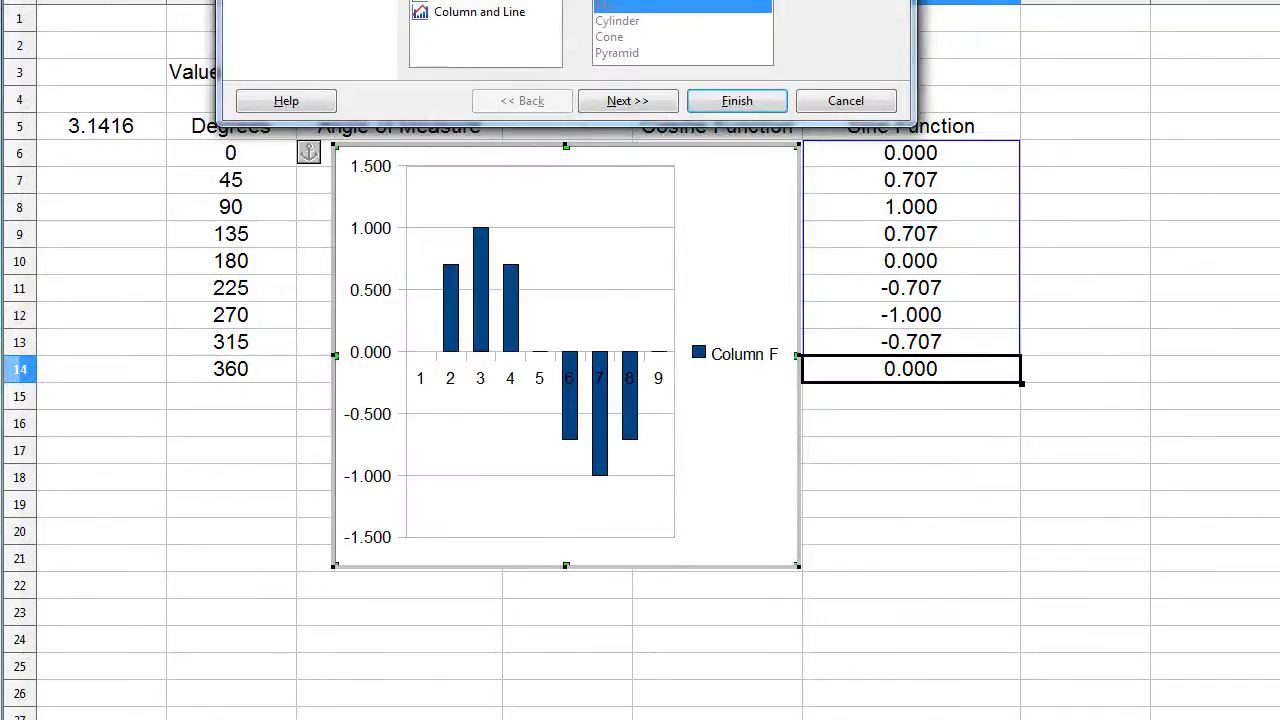
Finish the chart of the Sine Function values in column F as a line chart.
{"action": "left_click", "coordinate": [737, 101]}
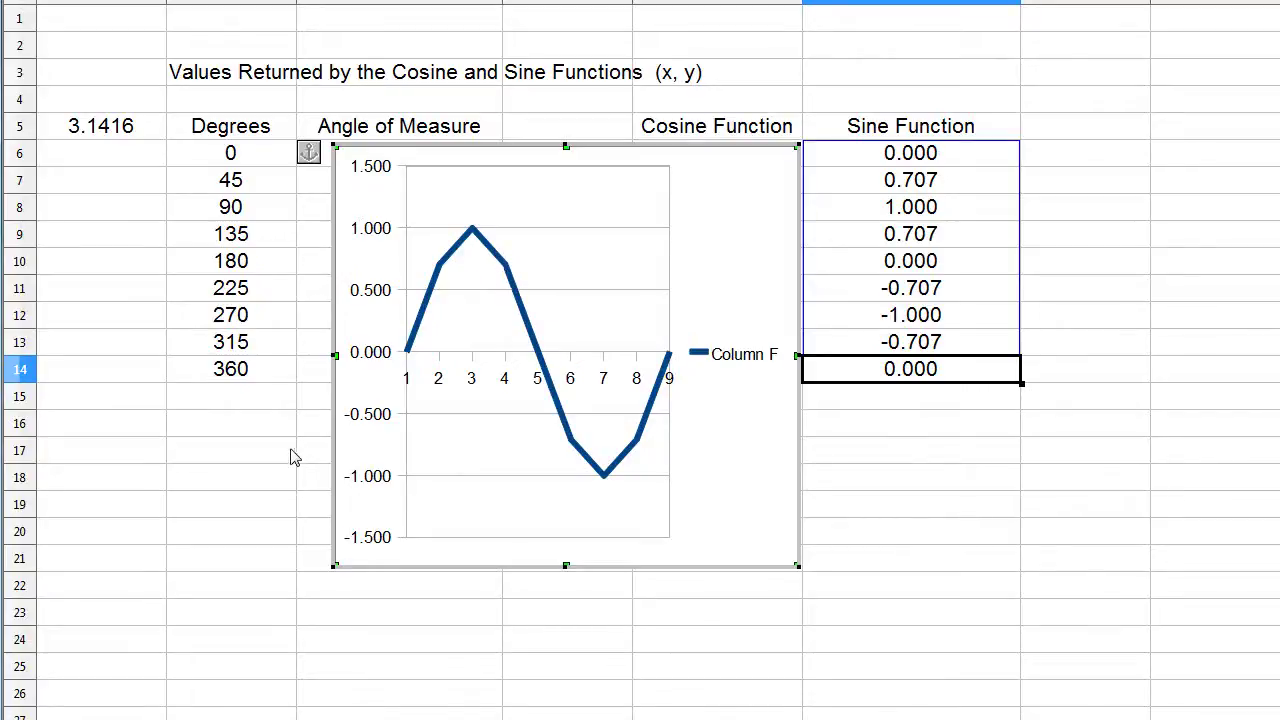
{"action": "key", "text": "Escape"}
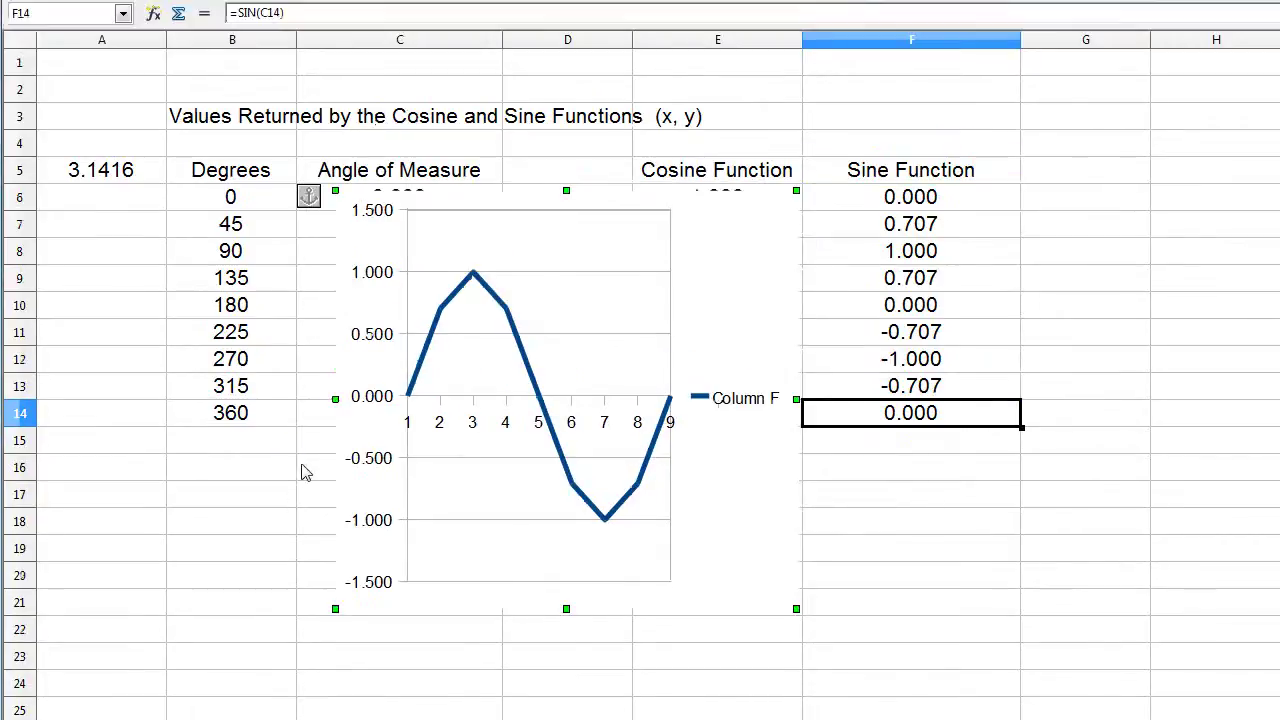
Cut the sine line chart from the sheet to uncover the data table.
{"action": "right_click", "coordinate": [348, 514]}
{"action": "left_click", "coordinate": [294, 520]}
{"action": "right_click", "coordinate": [339, 514]}
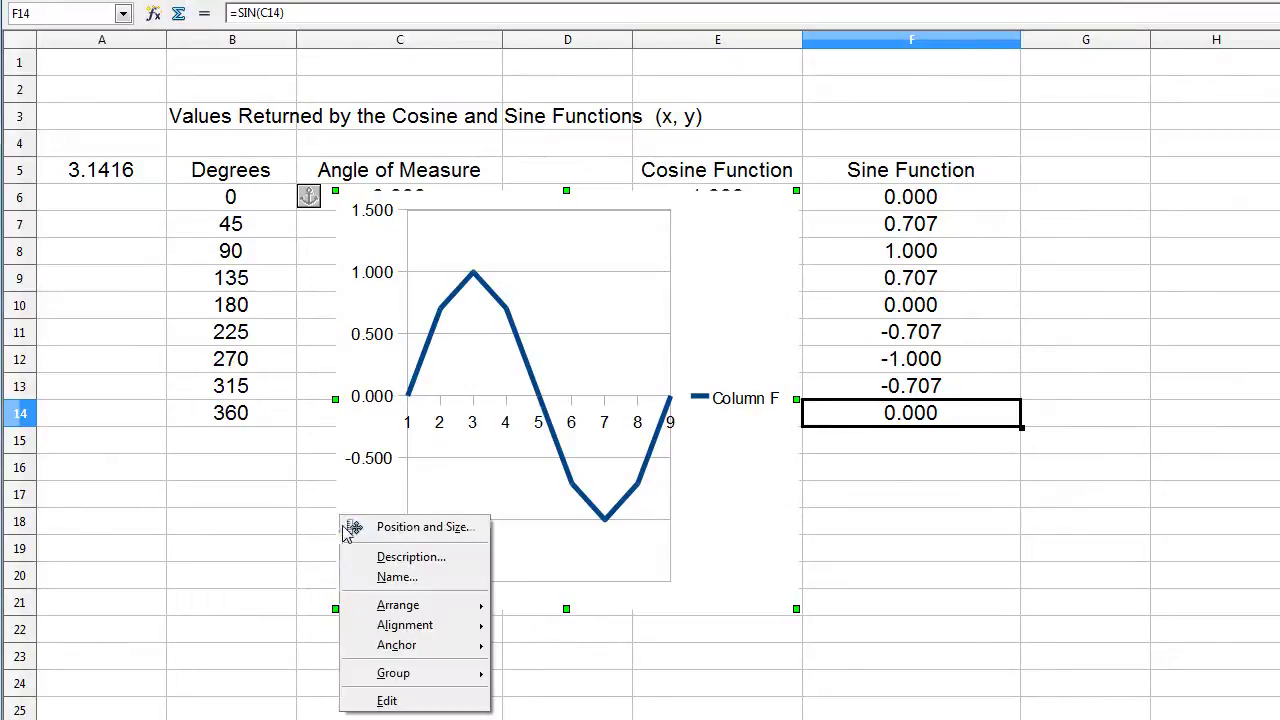
{"action": "left_click", "coordinate": [297, 601]}
{"action": "left_click", "coordinate": [292, 546]}
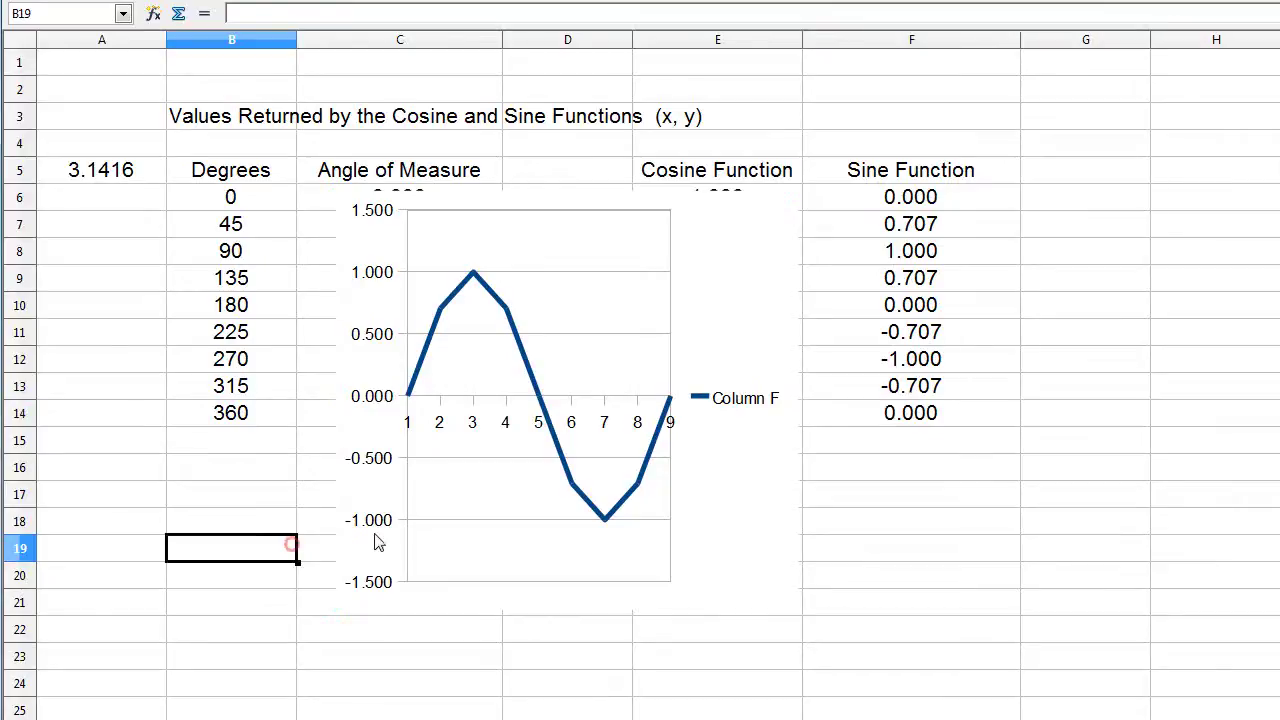
{"action": "right_click", "coordinate": [369, 527]}
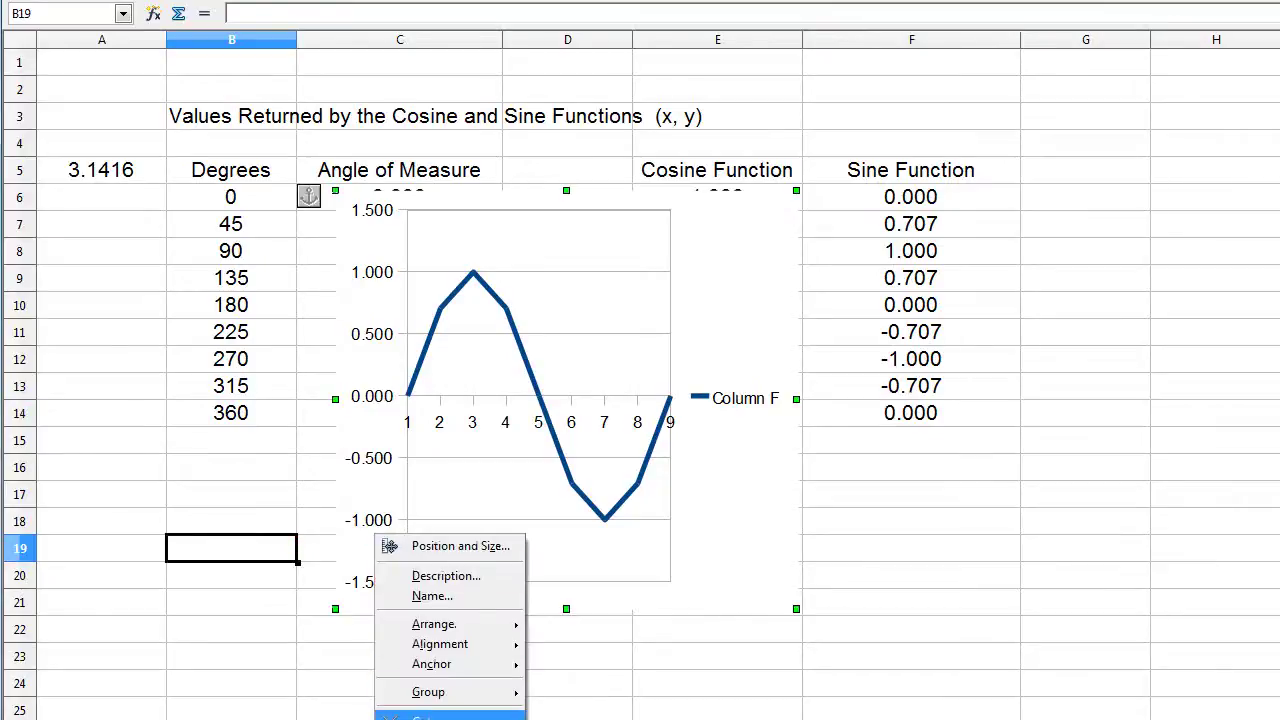
{"action": "left_click", "coordinate": [428, 718]}
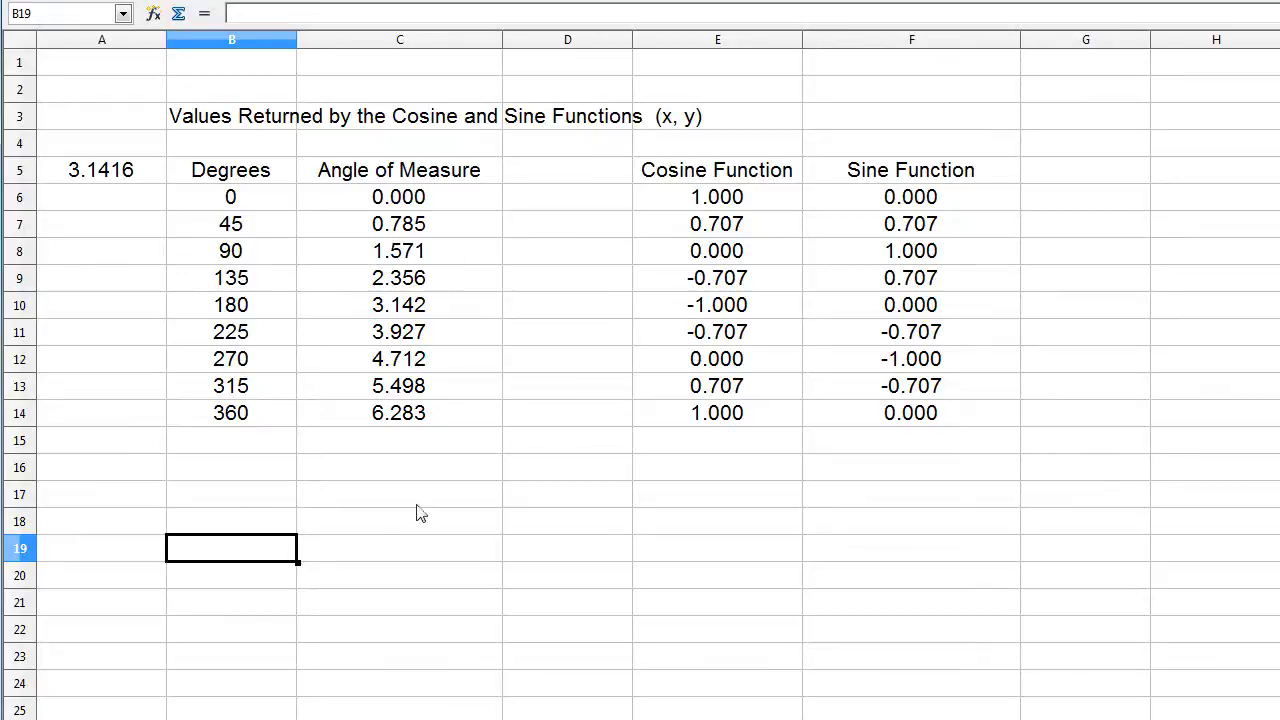
Enter the formula =sum(a5 *2) in cell A15 to calculate two pi.
{"action": "left_click", "coordinate": [96, 446]}
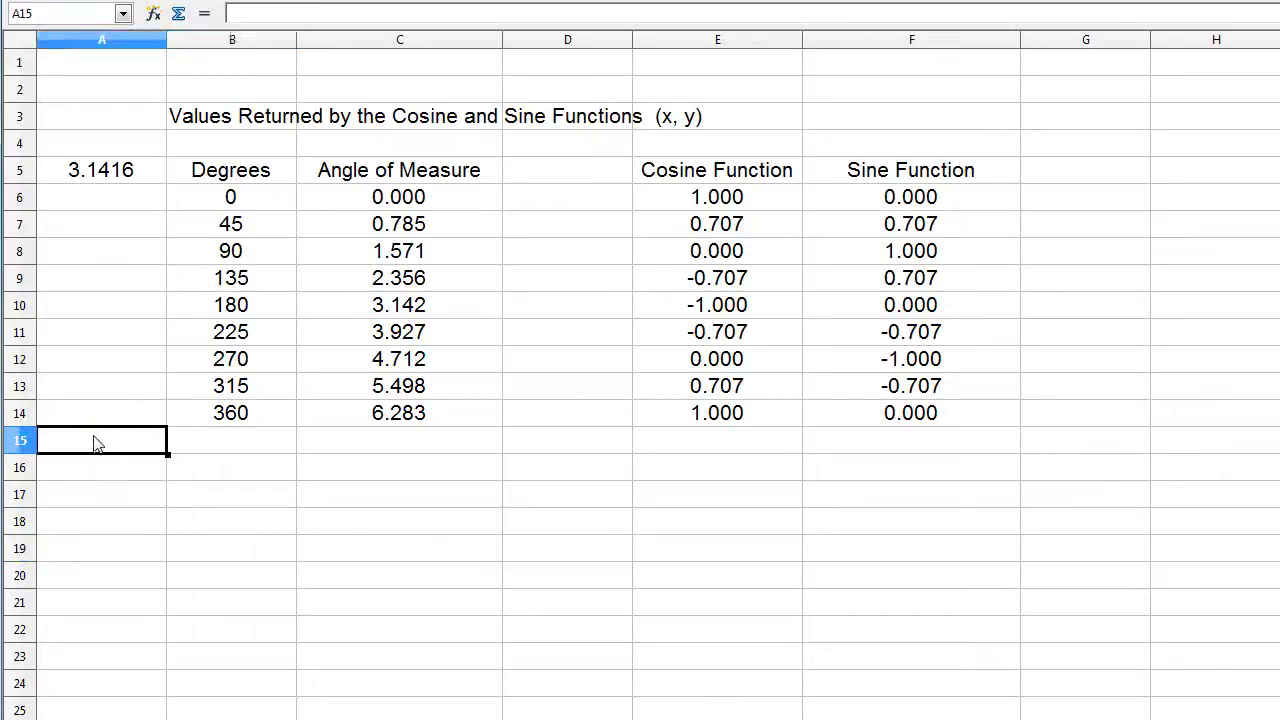
{"action": "type", "text": "="}
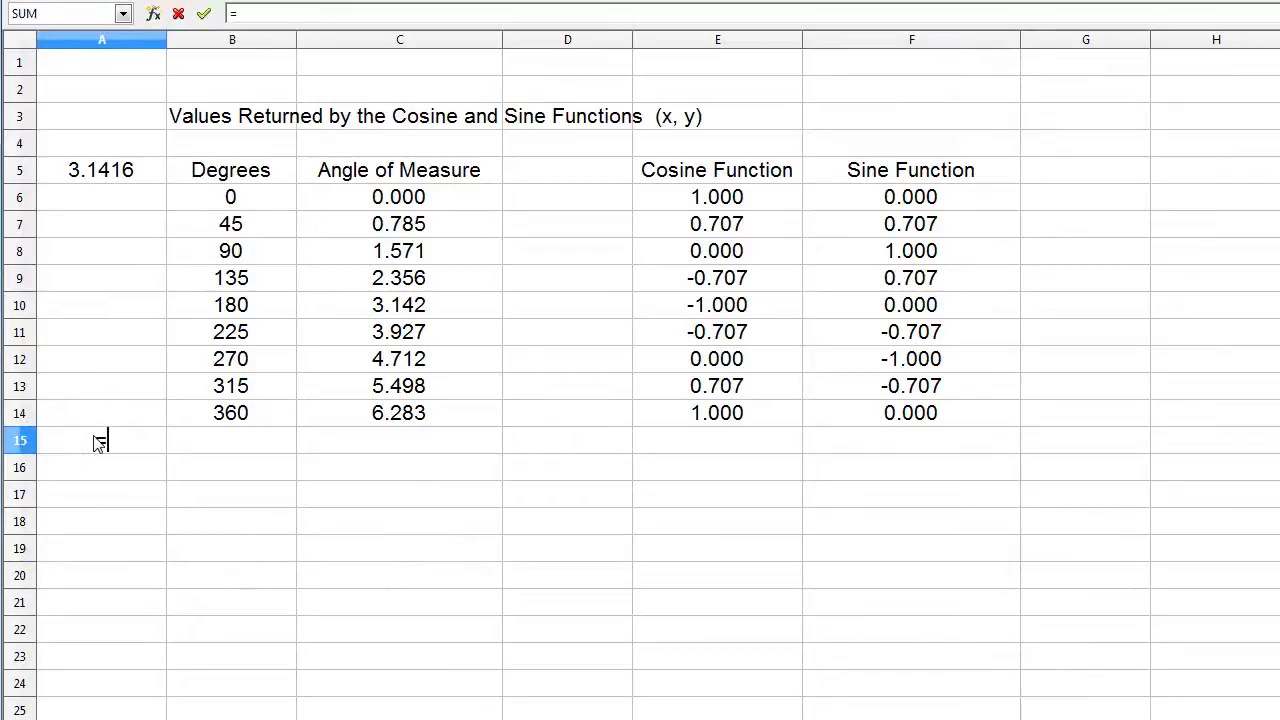
{"action": "type", "text": "sum(a"}
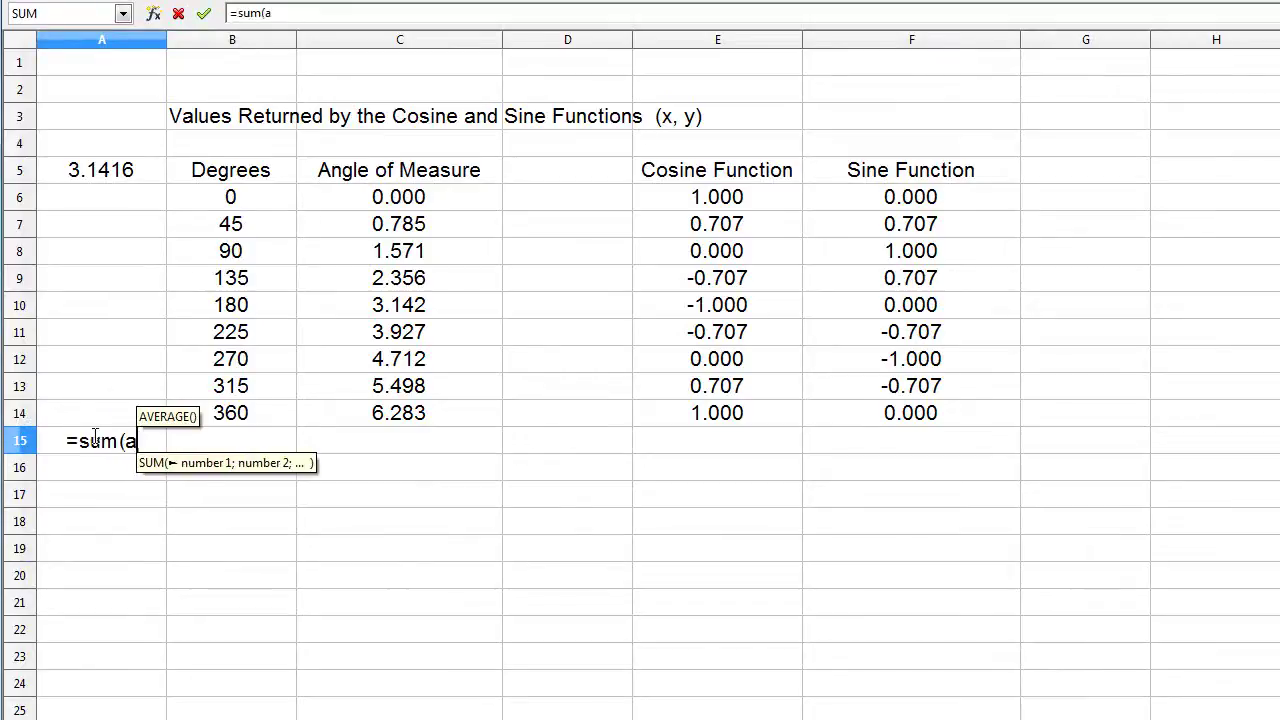
{"action": "type", "text": "5 *2)"}
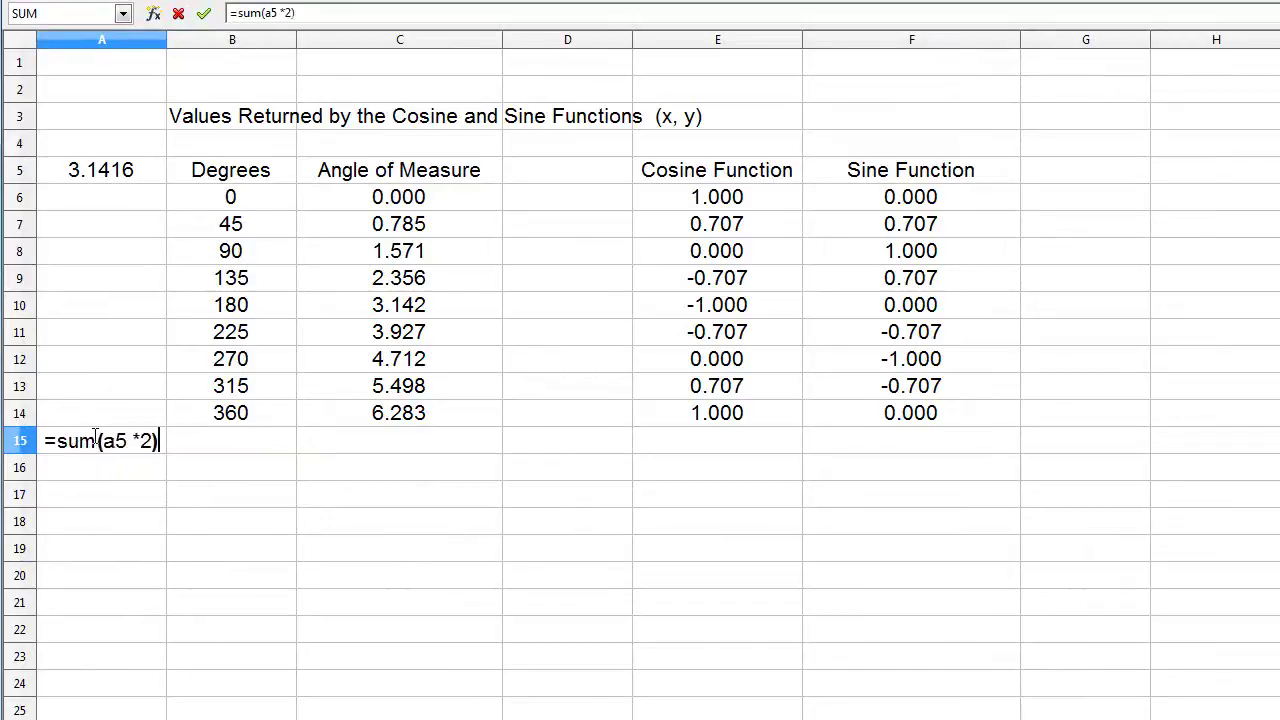
{"action": "key", "text": "Return"}
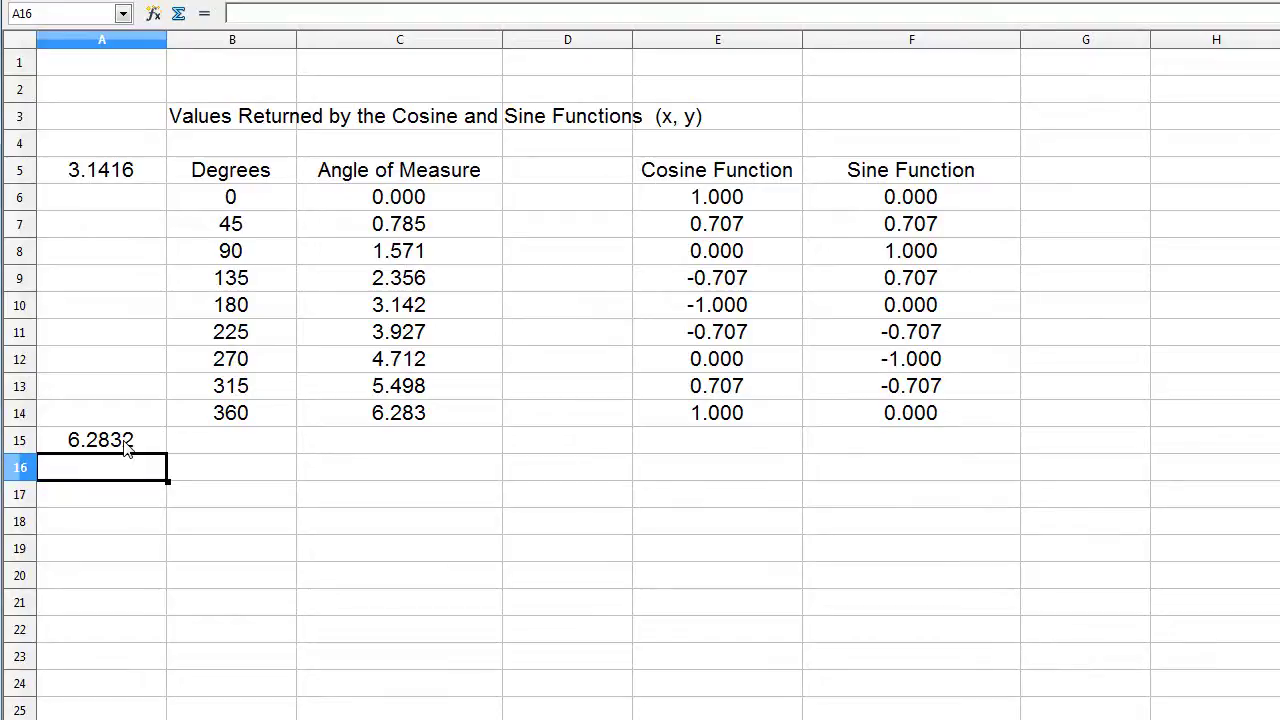
Fill cells D7 through D22 with the consecutive numbers 1 to 16.
{"action": "left_click", "coordinate": [543, 227]}
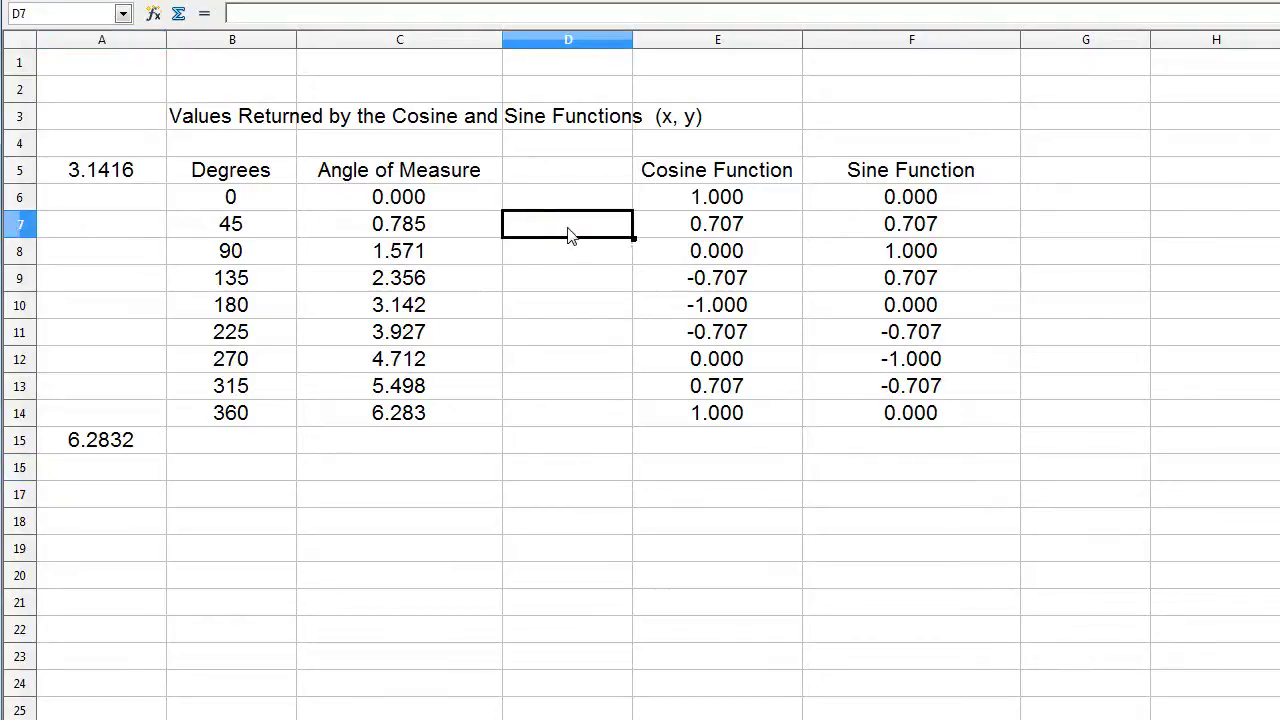
{"action": "type", "text": "1"}
{"action": "key", "text": "Return"}
{"action": "type", "text": "2"}
{"action": "key", "text": "Return"}
{"action": "type", "text": "3"}
{"action": "key", "text": "Return"}
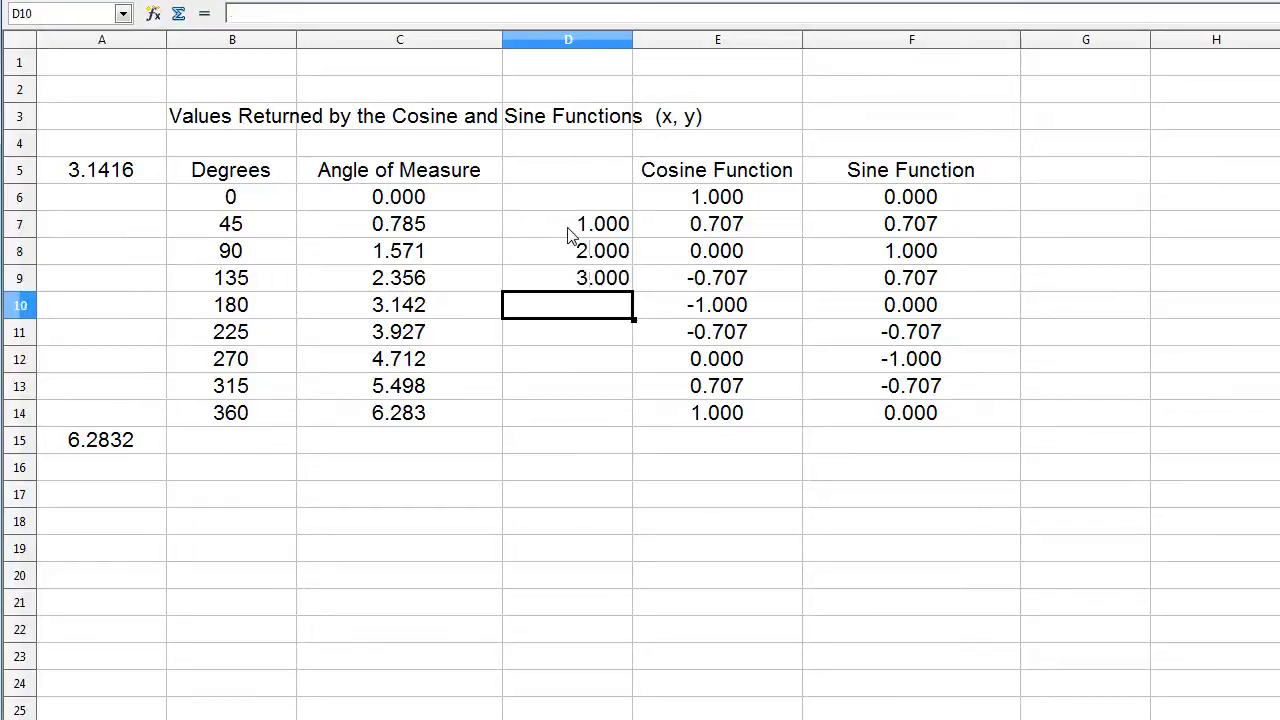
{"action": "type", "text": "4 5 6 7 8 9 "}
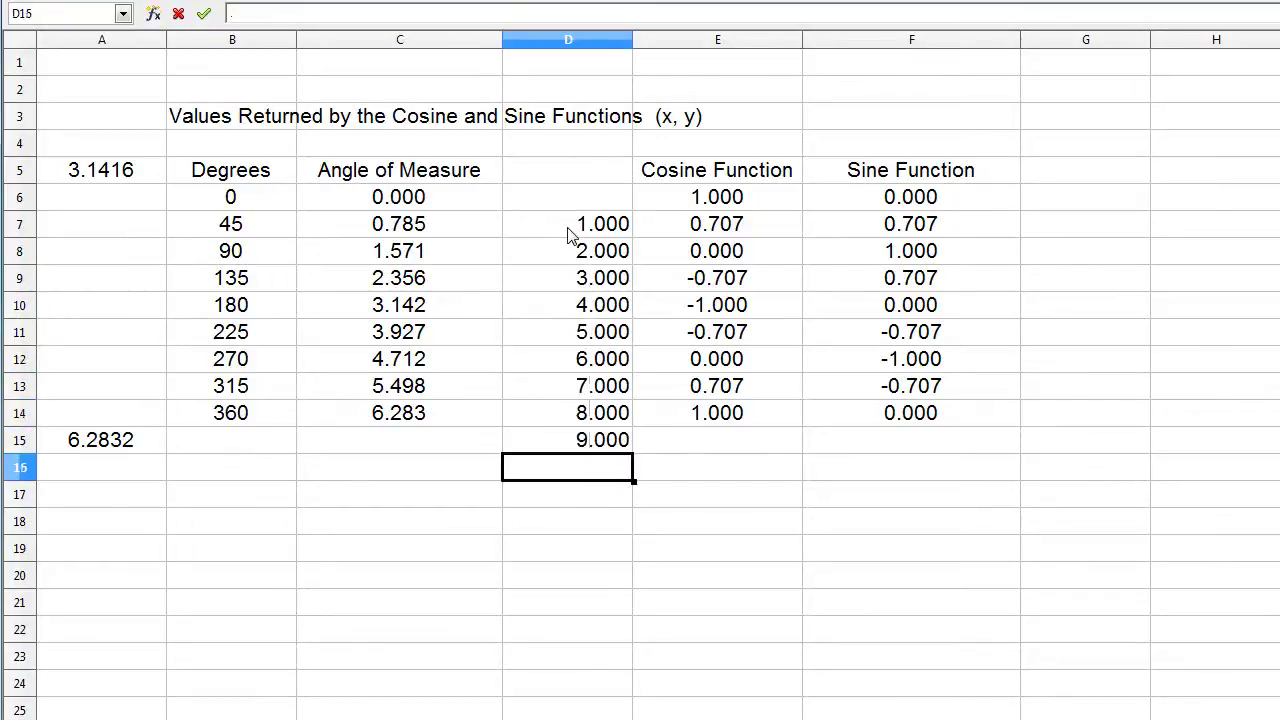
{"action": "type", "text": "0"}
{"action": "key", "text": "BackSpace"}
{"action": "type", "text": "10"}
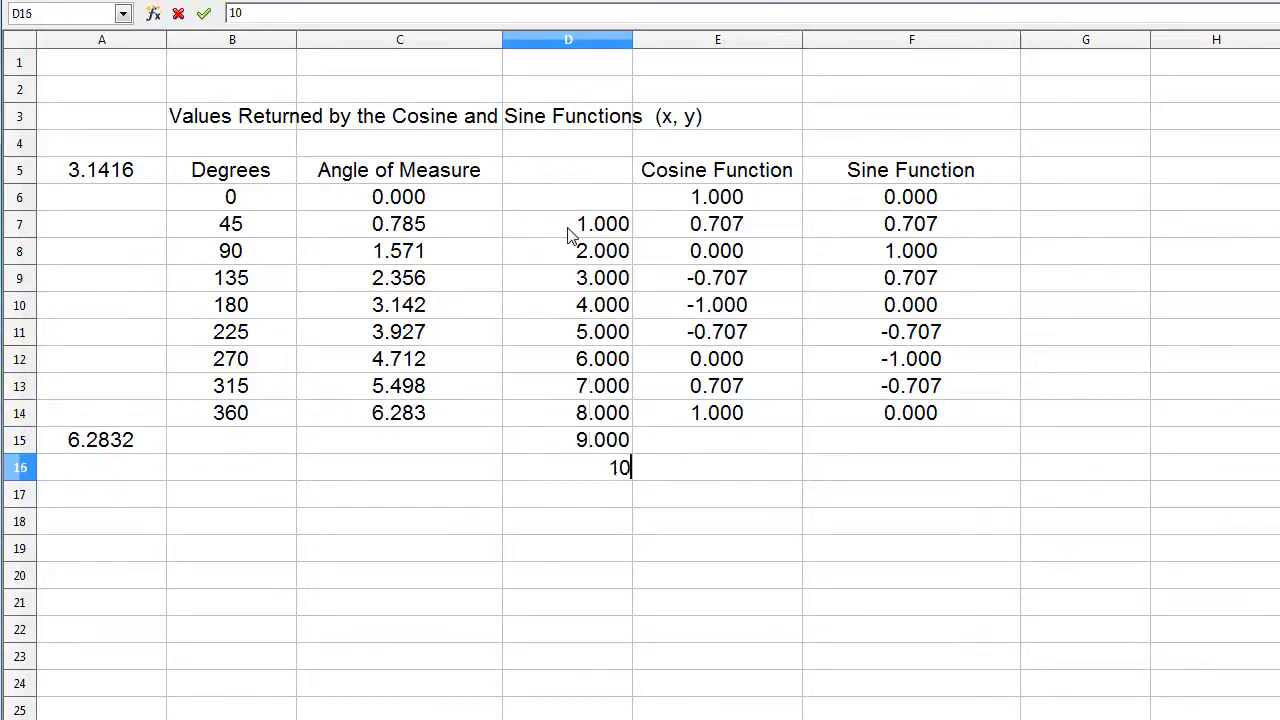
{"action": "key", "text": "Return"}
{"action": "type", "text": "11"}
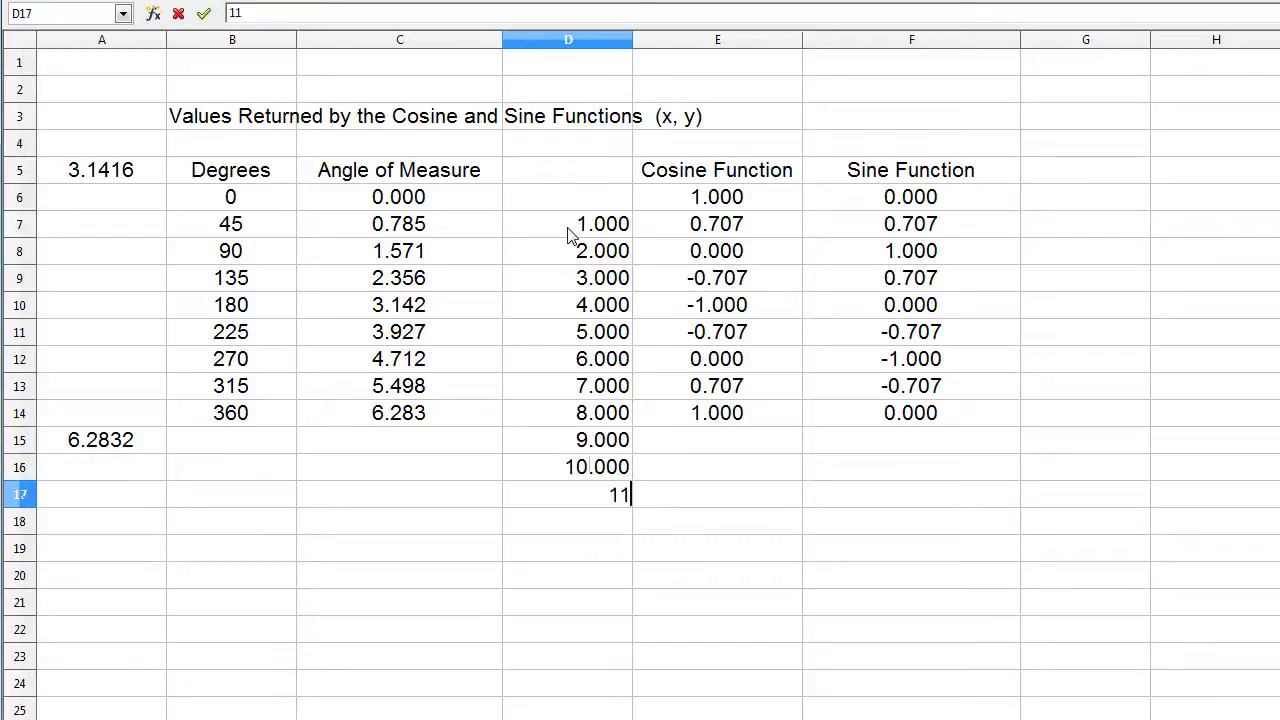
{"action": "key", "text": "Return"}
{"action": "type", "text": "12"}
{"action": "key", "text": "Return"}
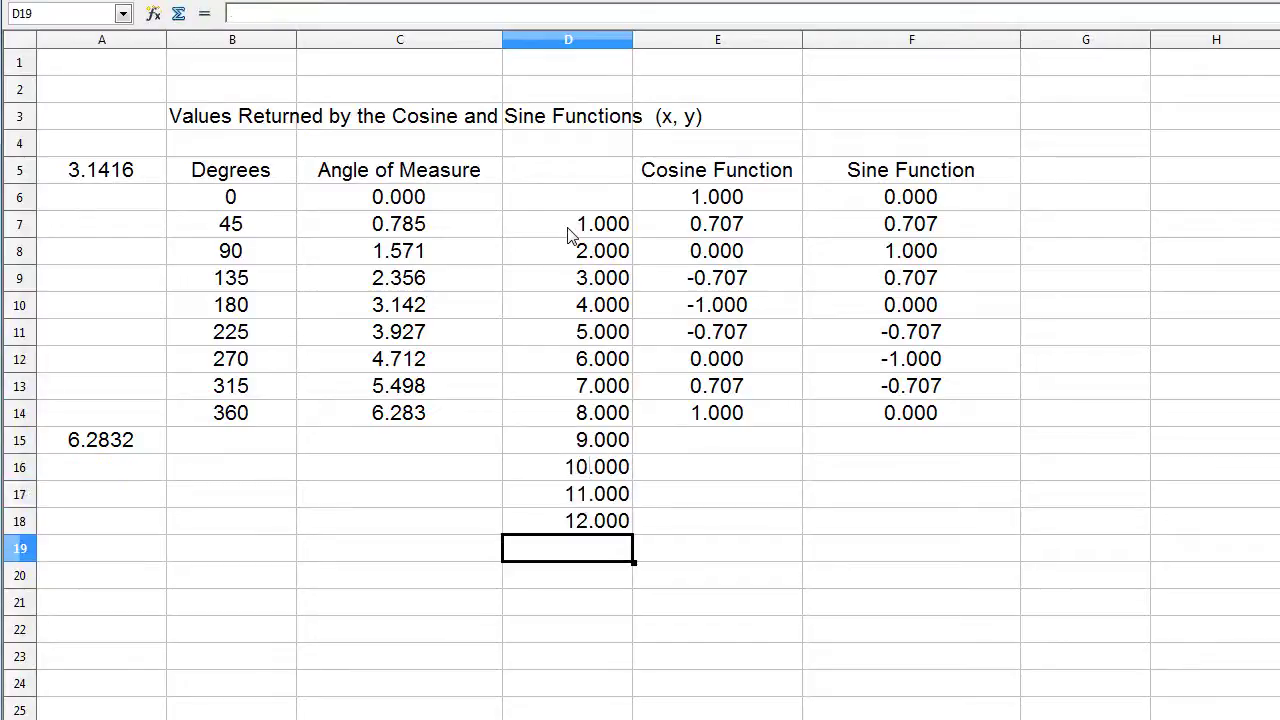
{"action": "type", "text": "13"}
{"action": "key", "text": "Return"}
{"action": "type", "text": "14"}
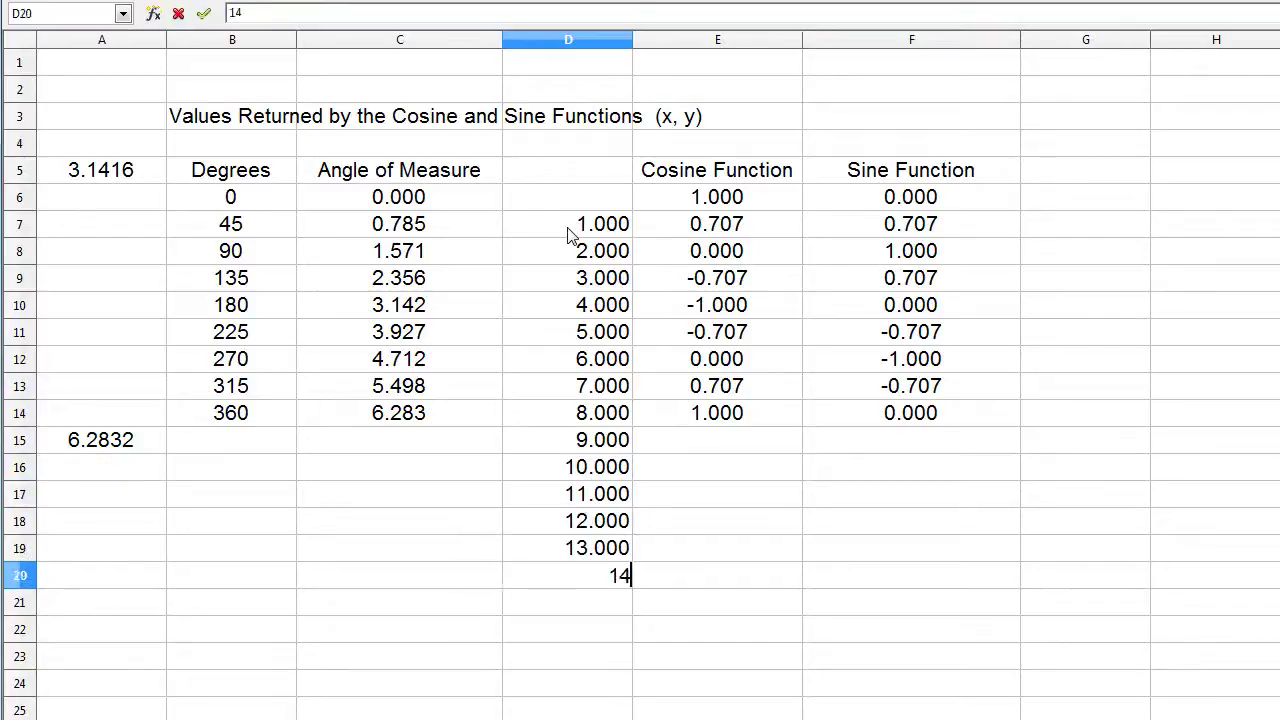
{"action": "key", "text": "Return"}
{"action": "type", "text": "15"}
{"action": "key", "text": "Return"}
{"action": "type", "text": "16"}
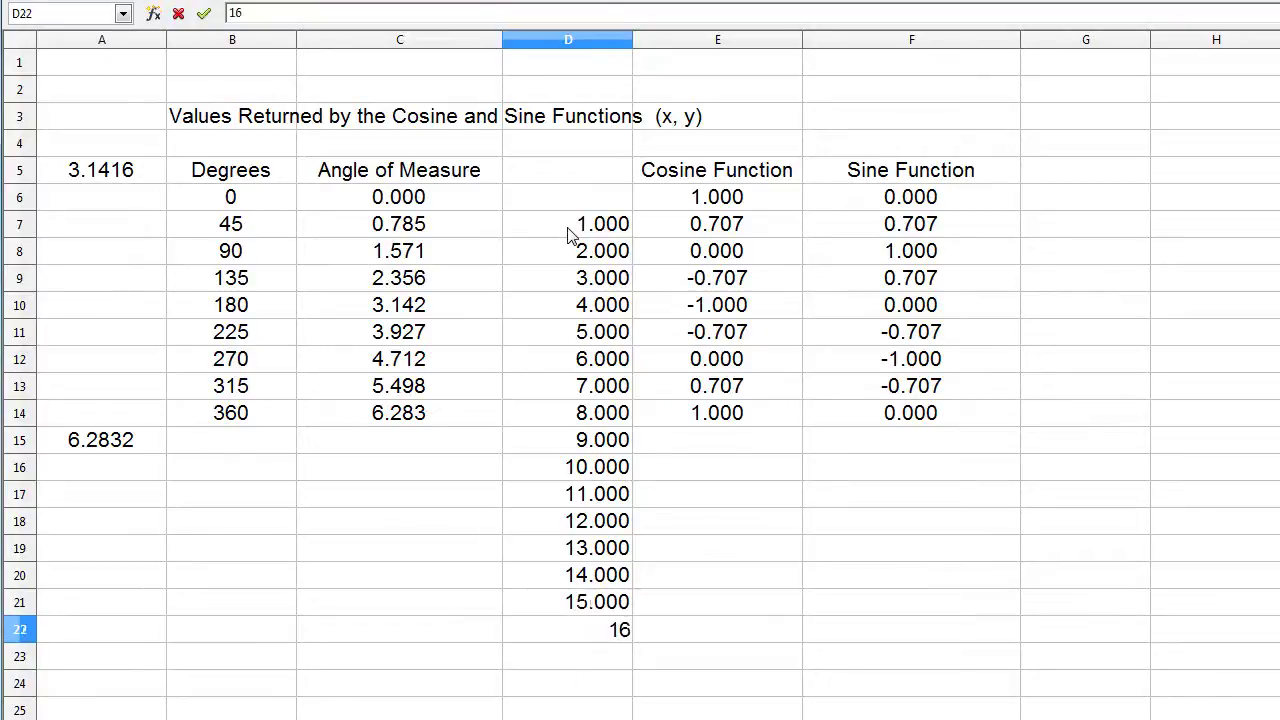
{"action": "key", "text": "Return"}
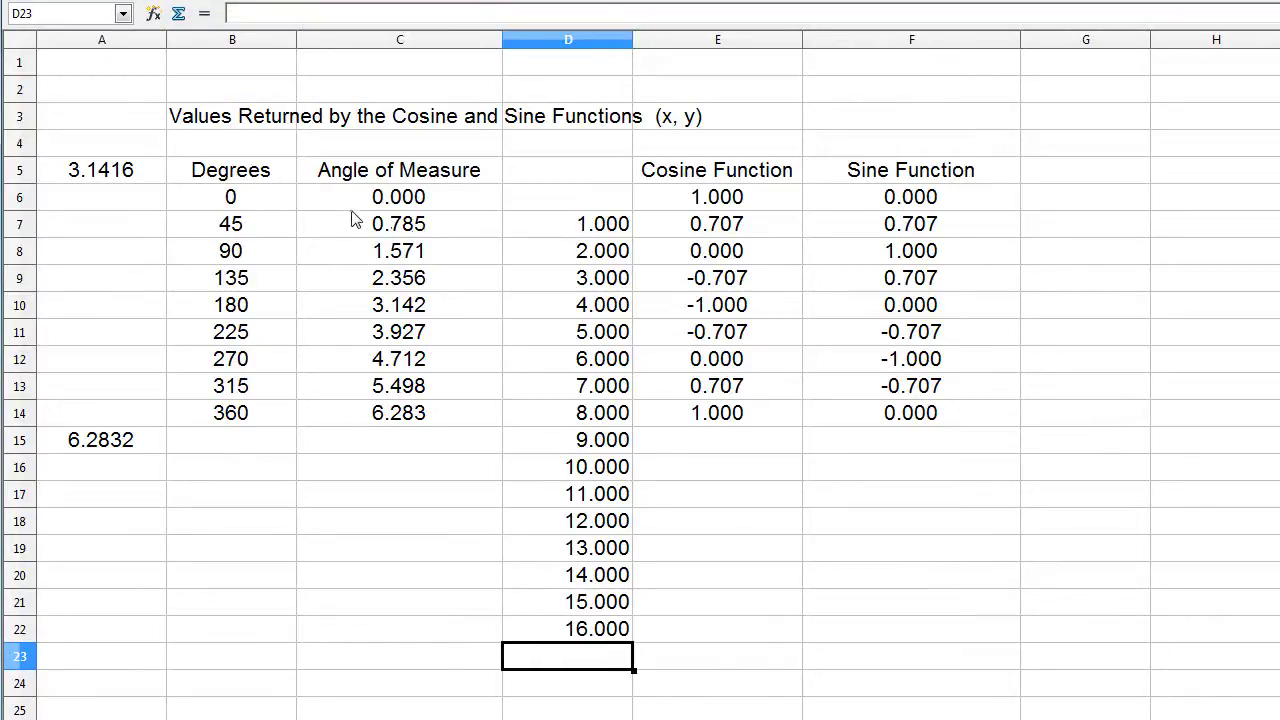
Check the existing Angle of Measure formulas and clear the contents of C6:C14.
{"action": "left_click", "coordinate": [366, 226]}
{"action": "left_click", "coordinate": [385, 262]}
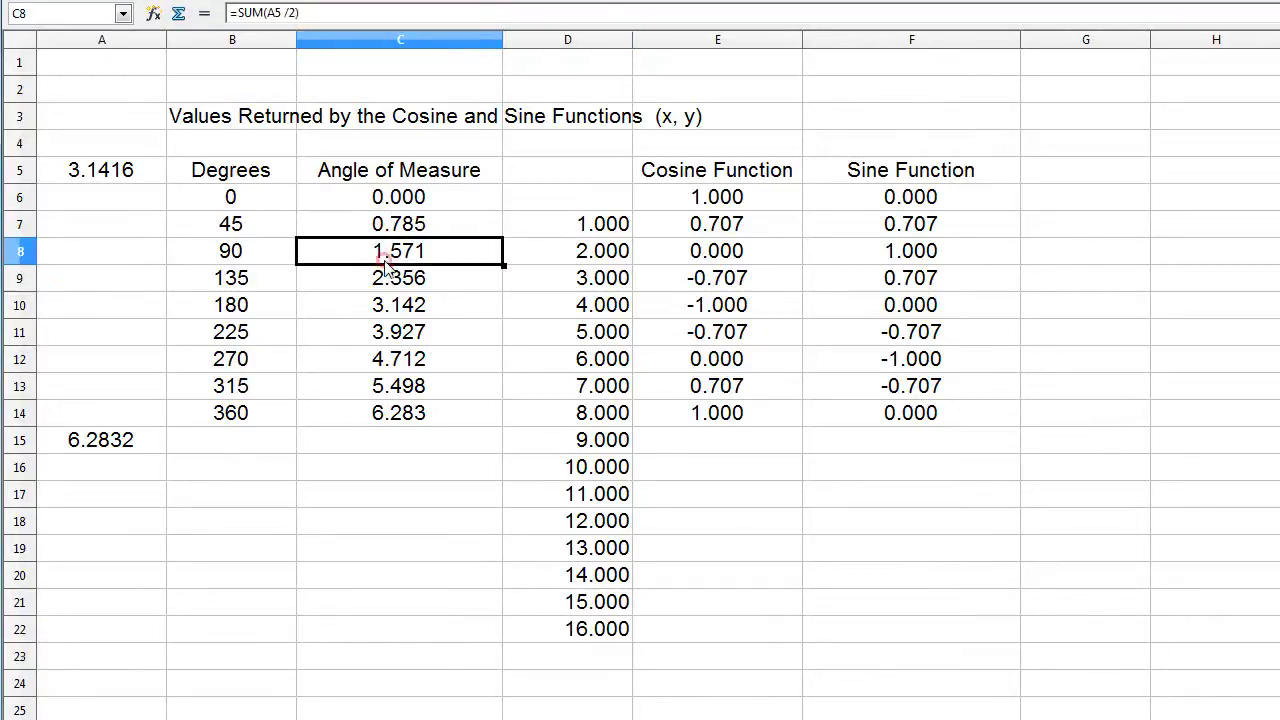
{"action": "left_click", "coordinate": [387, 280]}
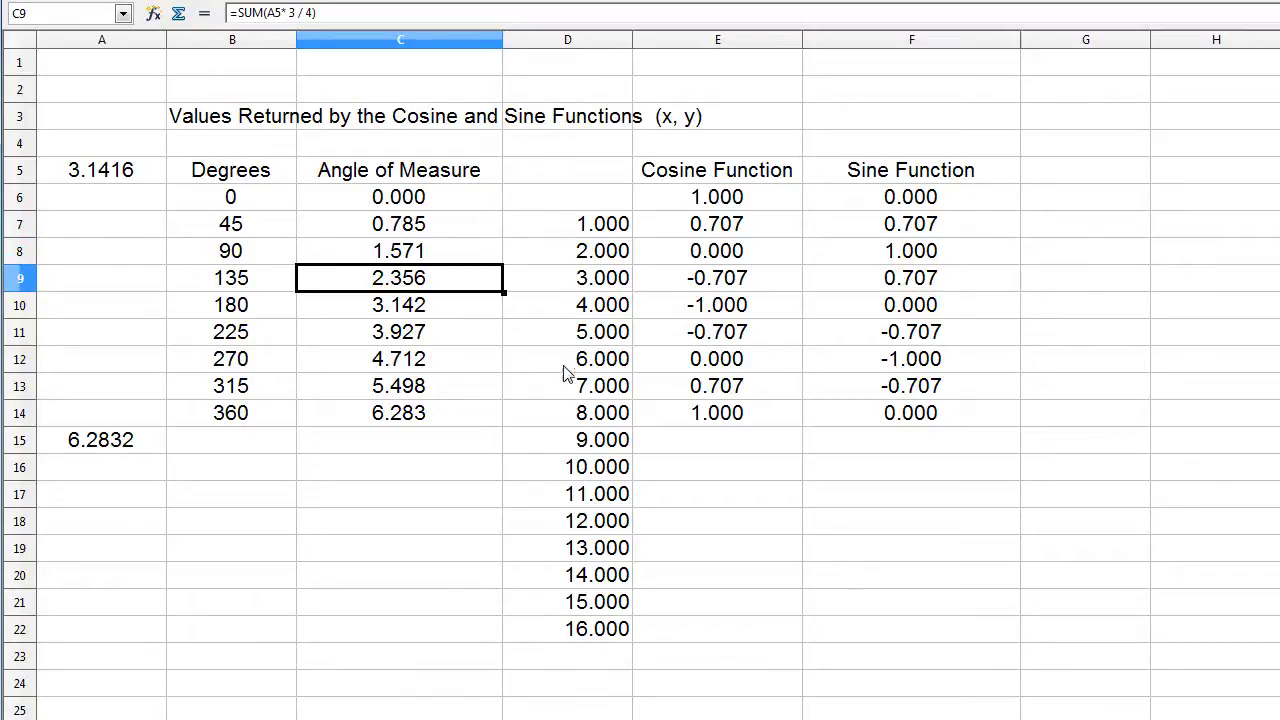
{"action": "left_click_drag", "start_coordinate": [342, 192], "coordinate": [405, 416]}
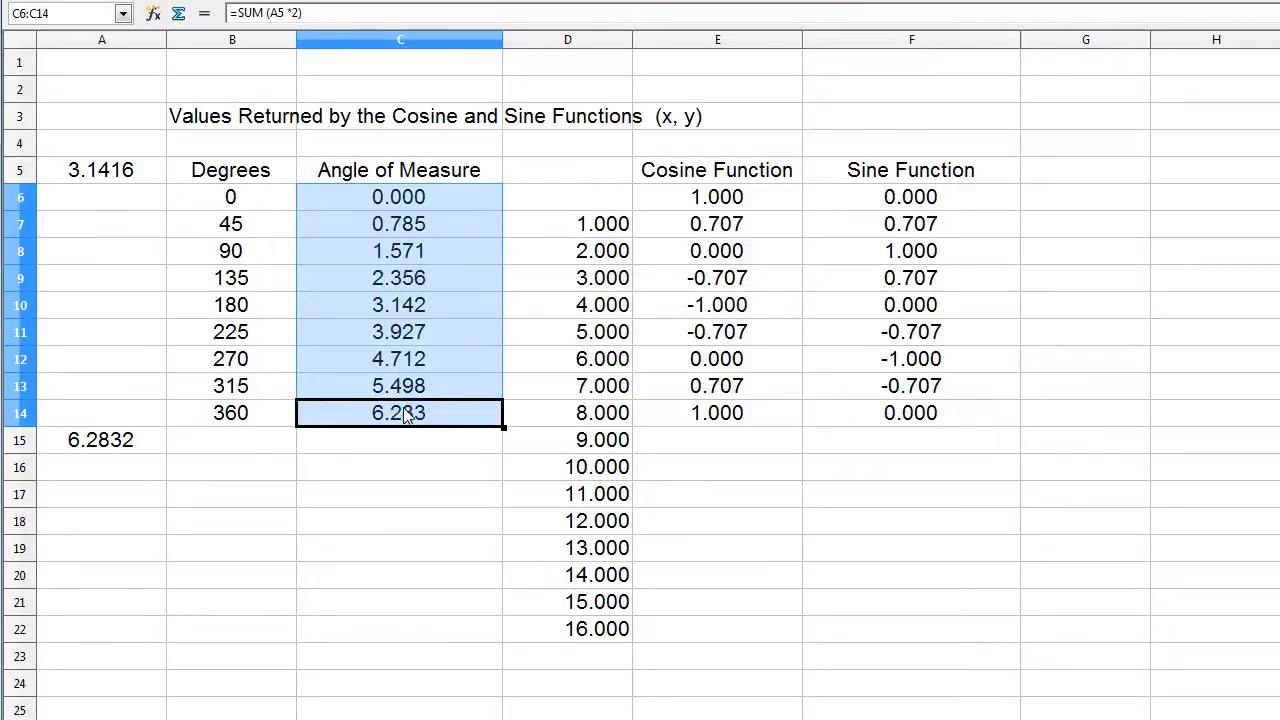
{"action": "key", "text": "BackSpace"}
{"action": "left_click", "coordinate": [762, 296]}
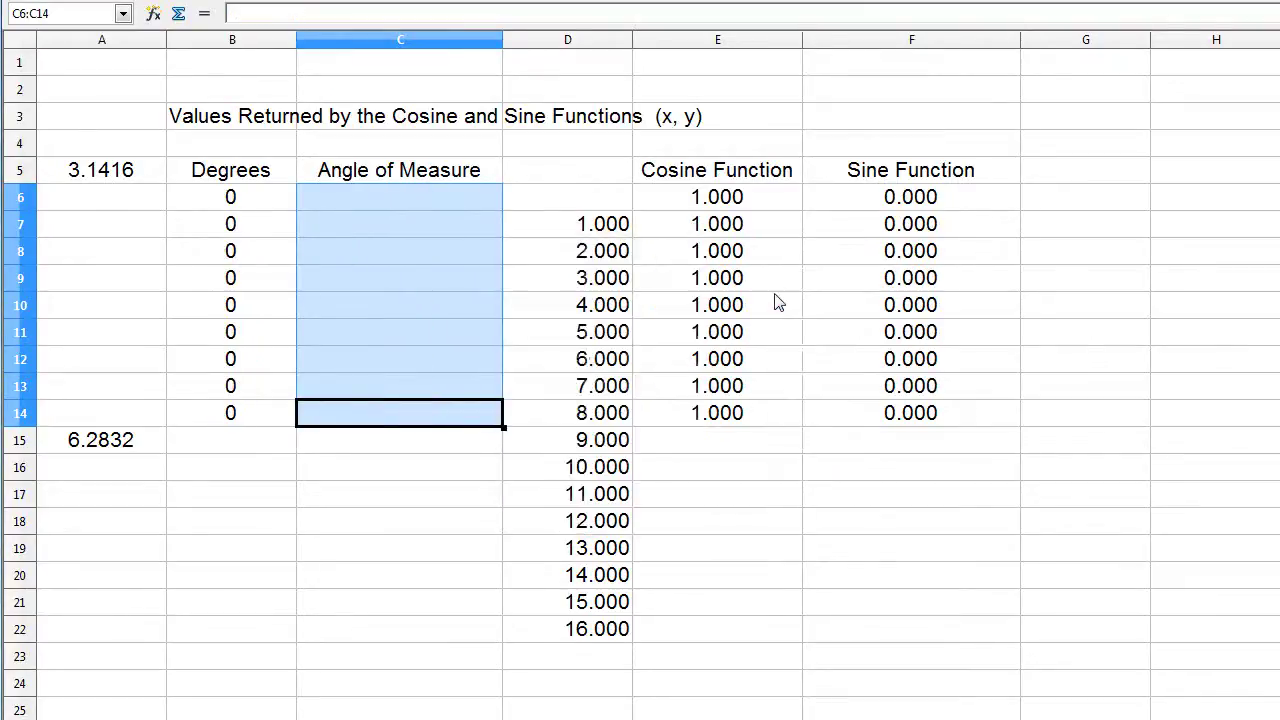
{"action": "left_click", "coordinate": [401, 497]}
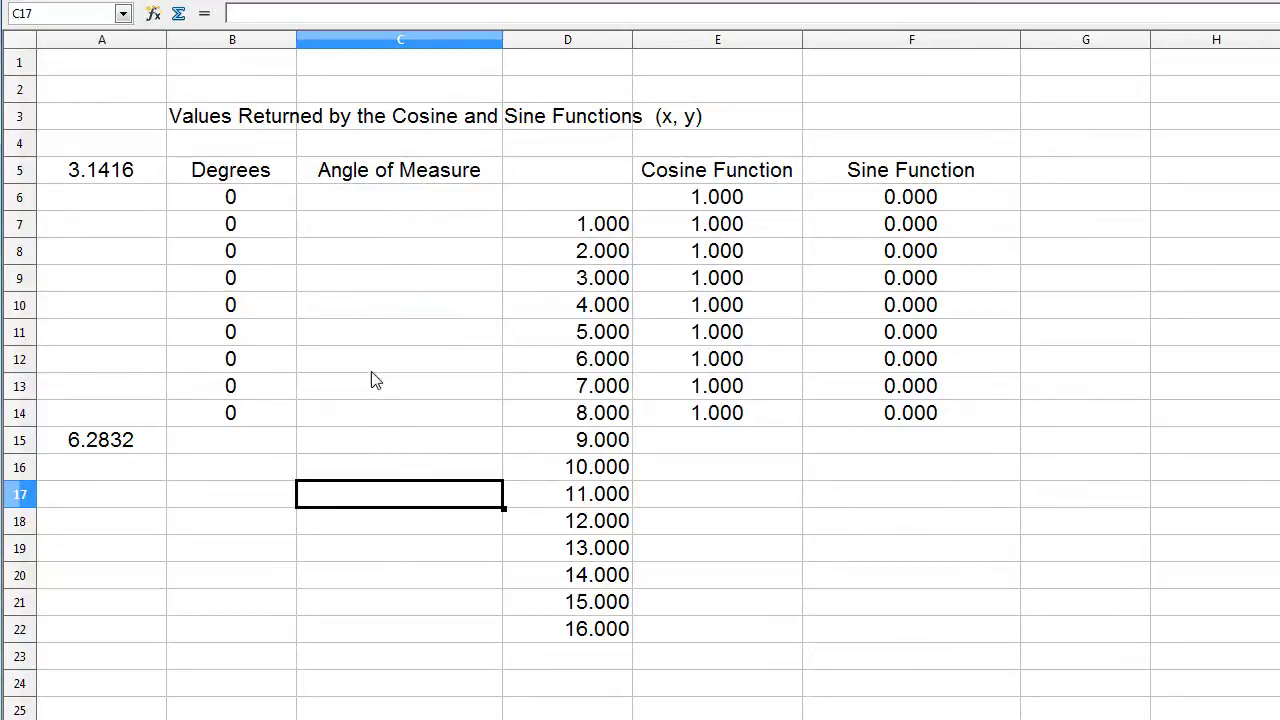
Enter 0 as the starting Angle of Measure in cell C6.
{"action": "left_click", "coordinate": [403, 195]}
{"action": "type", "text": "0"}
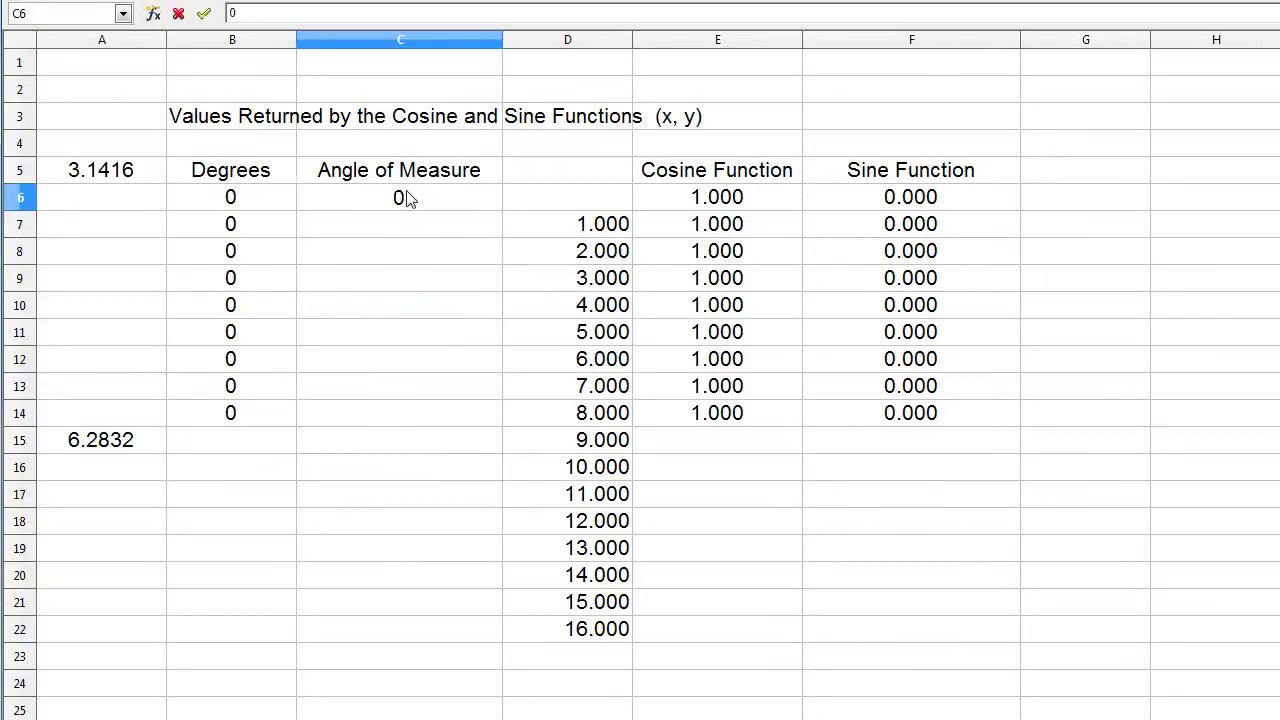
{"action": "key", "text": "Return"}
Enter the formula =SUM(A15 /16 * D7) in cell C7 and reselect that cell.
{"action": "left_click", "coordinate": [408, 226]}
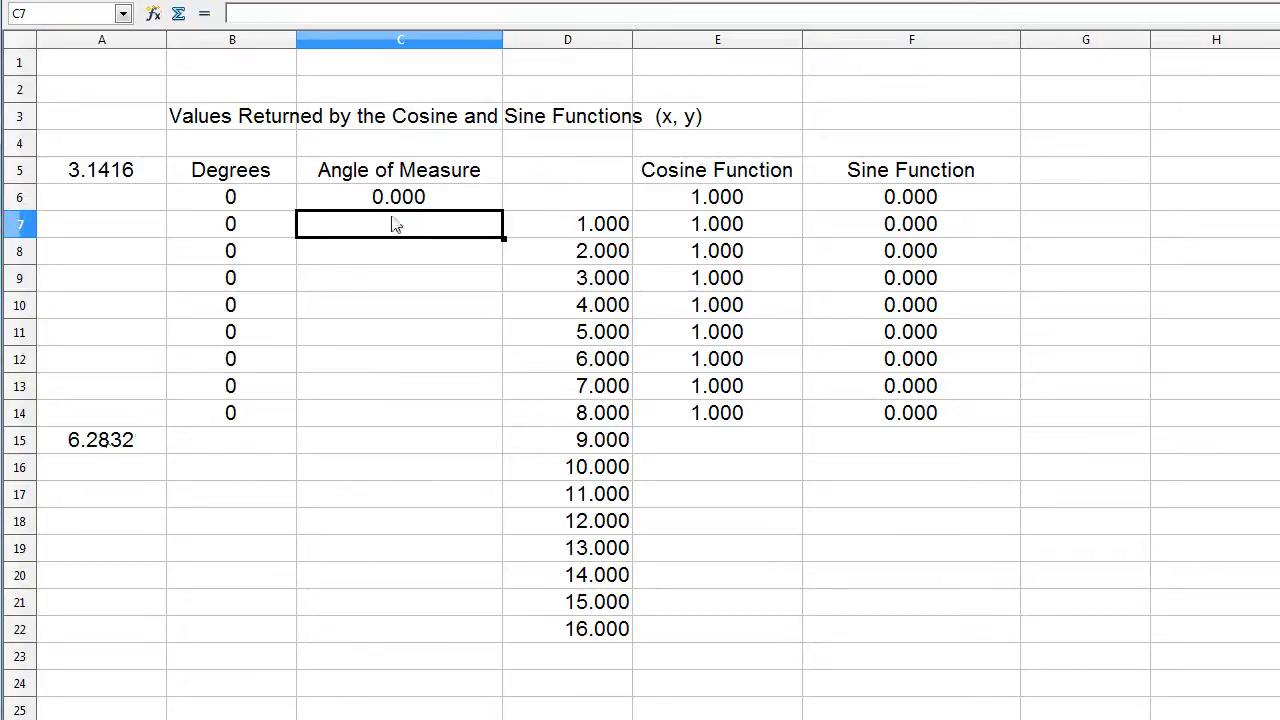
{"action": "left_click", "coordinate": [294, 12]}
{"action": "type", "text": "=sum"}
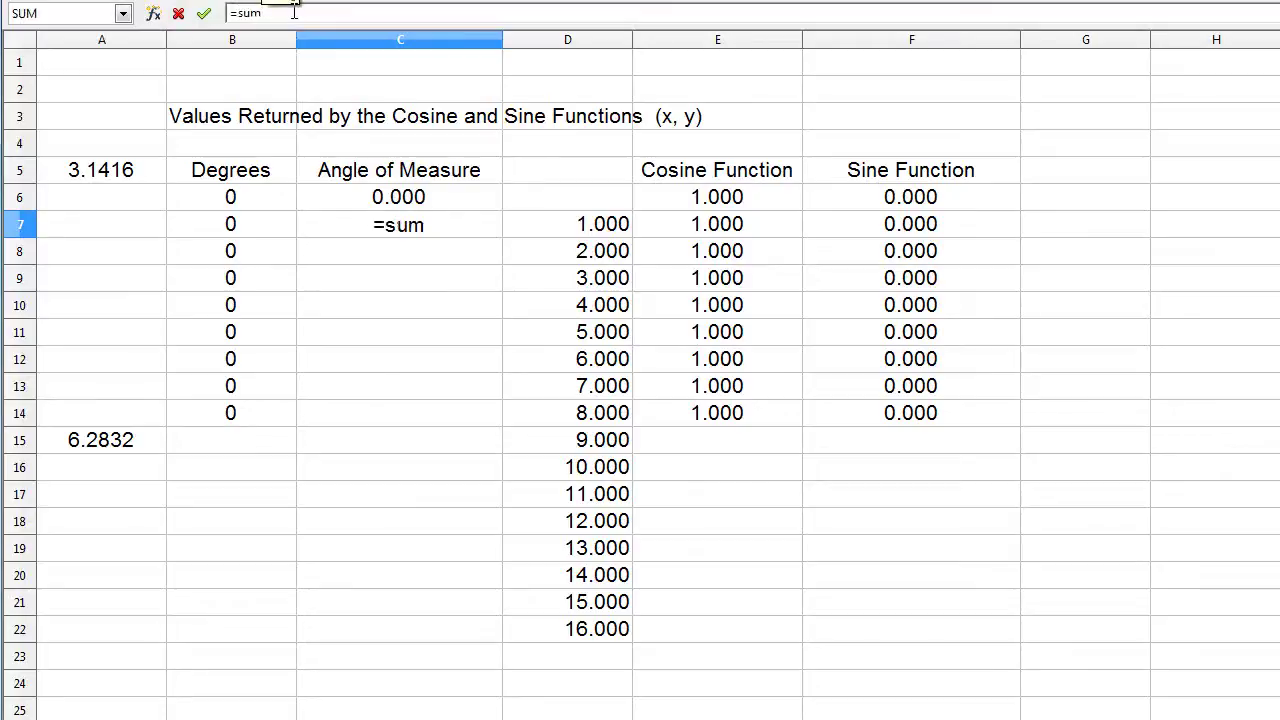
{"action": "type", "text": "(a15"}
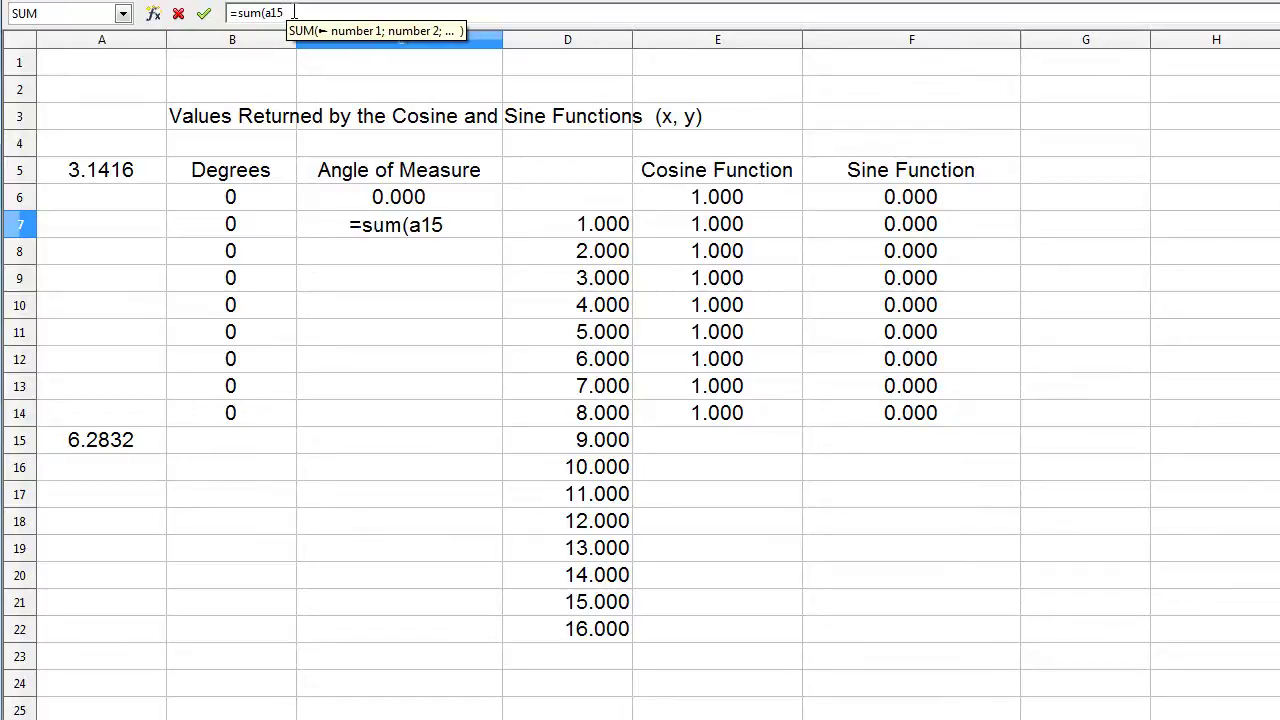
{"action": "type", "text": " /"}
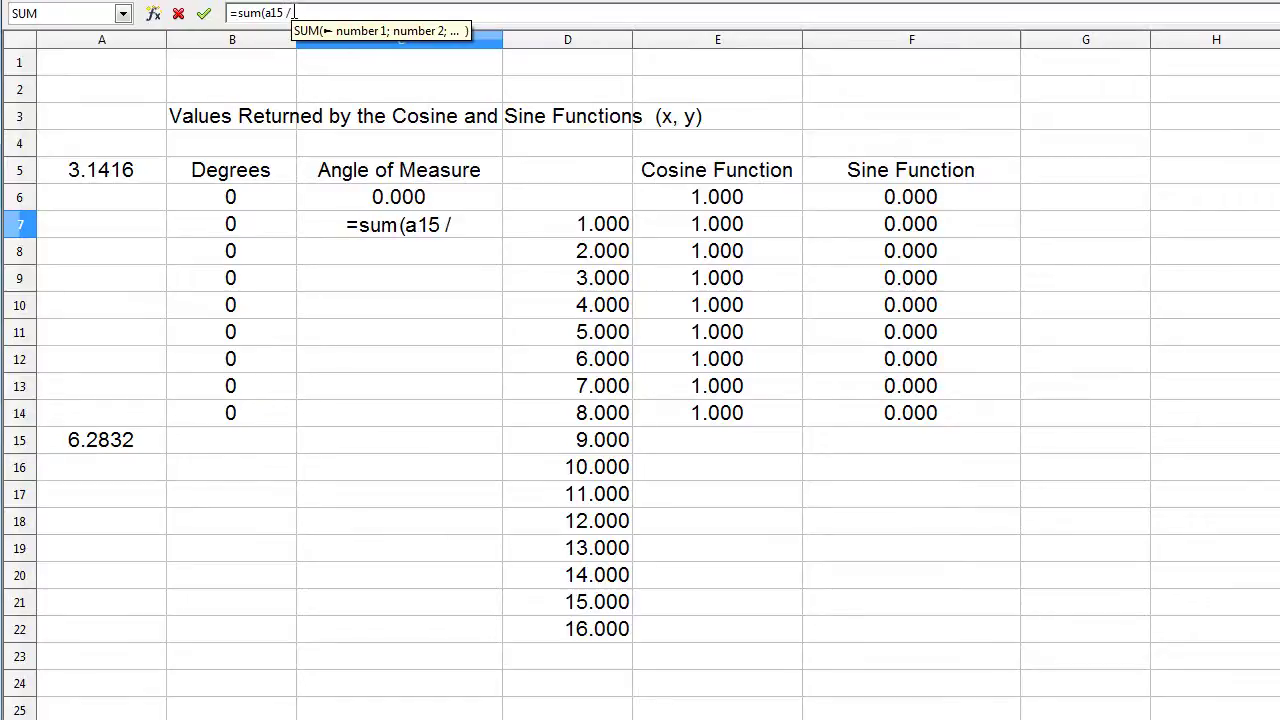
{"action": "type", "text": "16"}
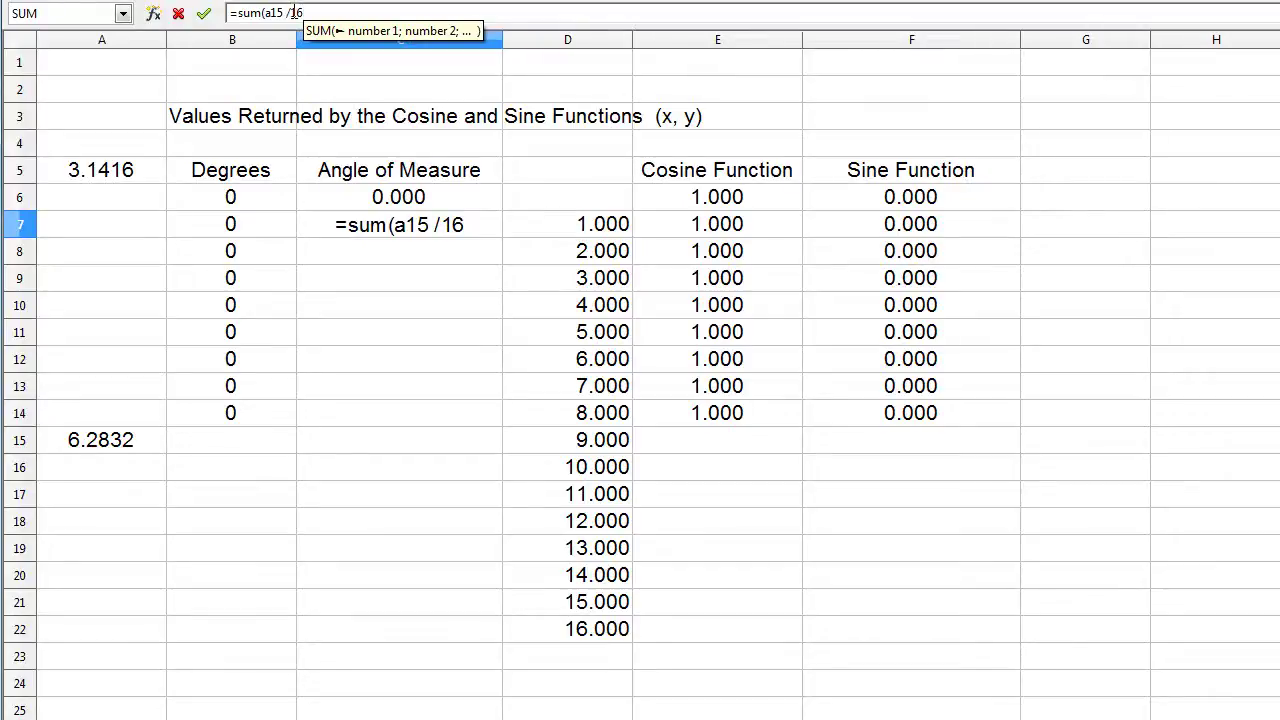
{"action": "type", "text": " *"}
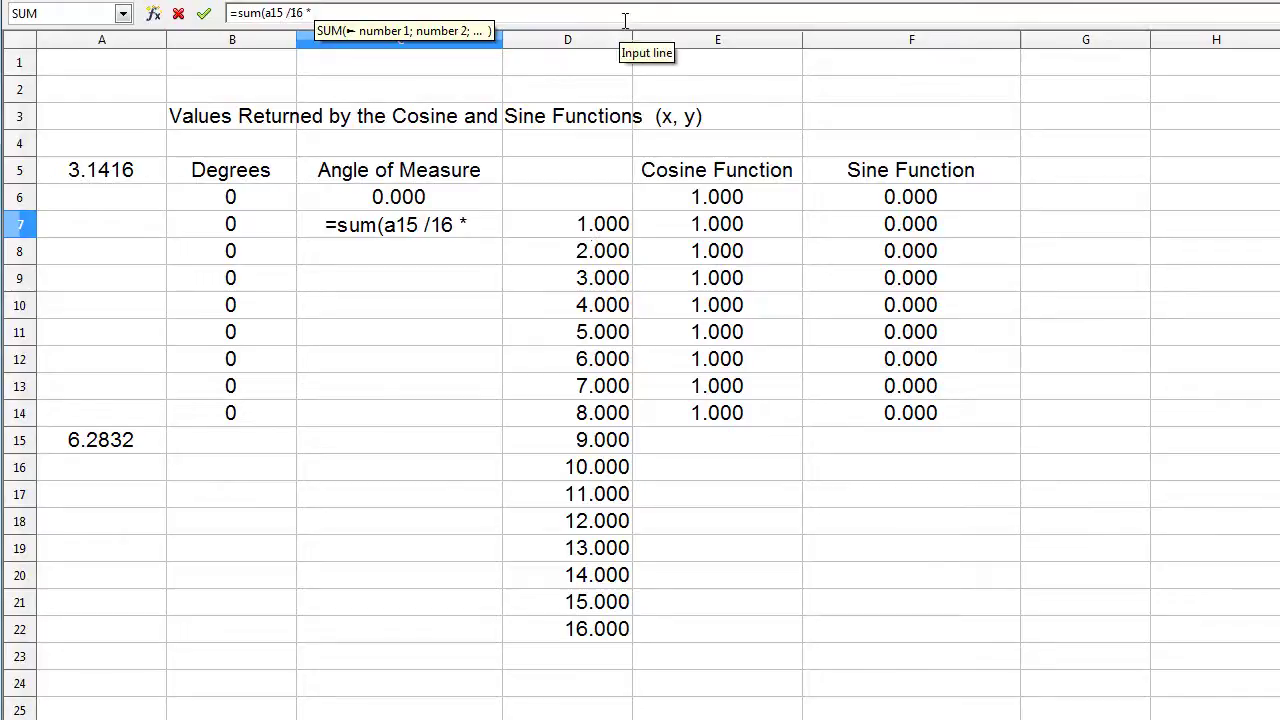
{"action": "type", "text": "d7"}
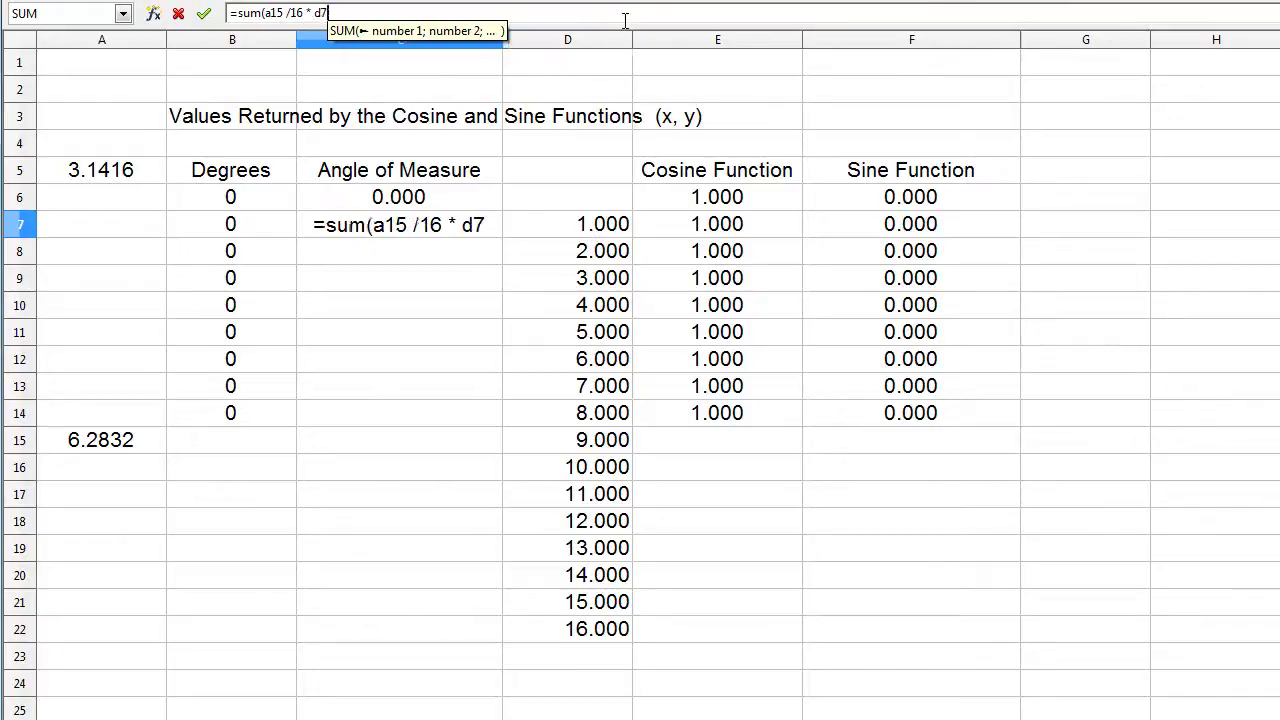
{"action": "key", "text": "Return"}
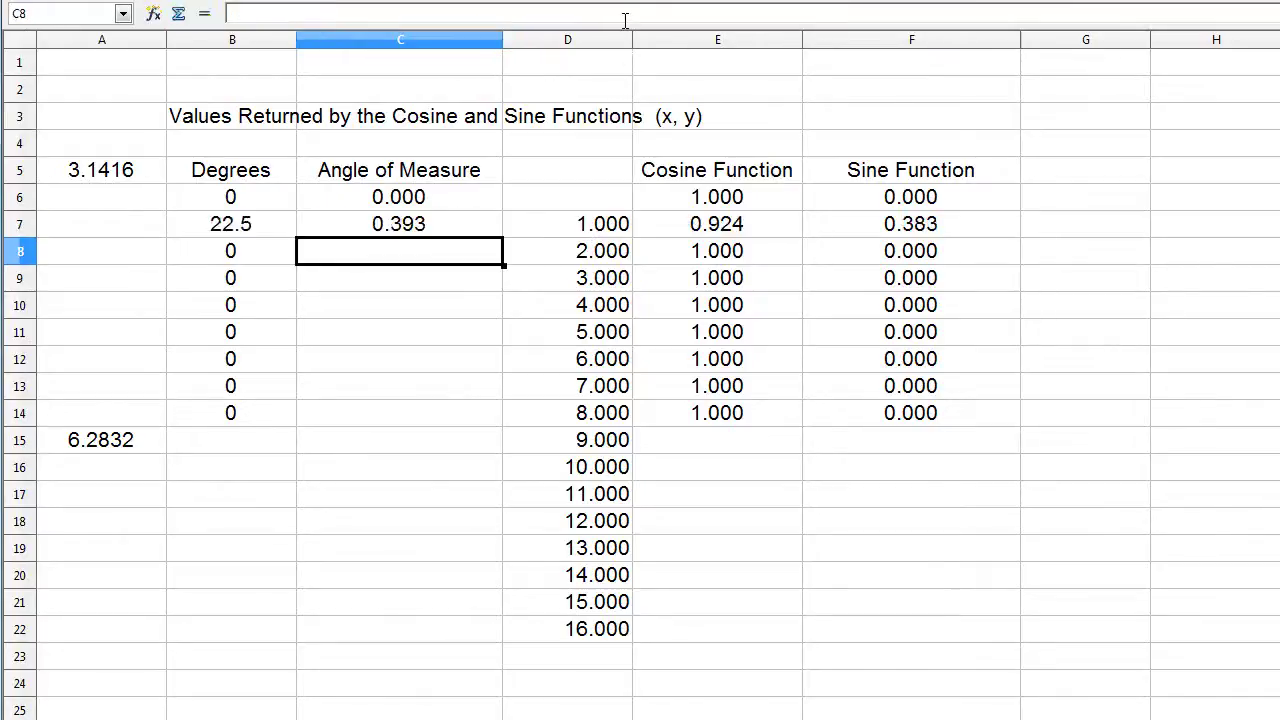
{"action": "left_click", "coordinate": [413, 229]}
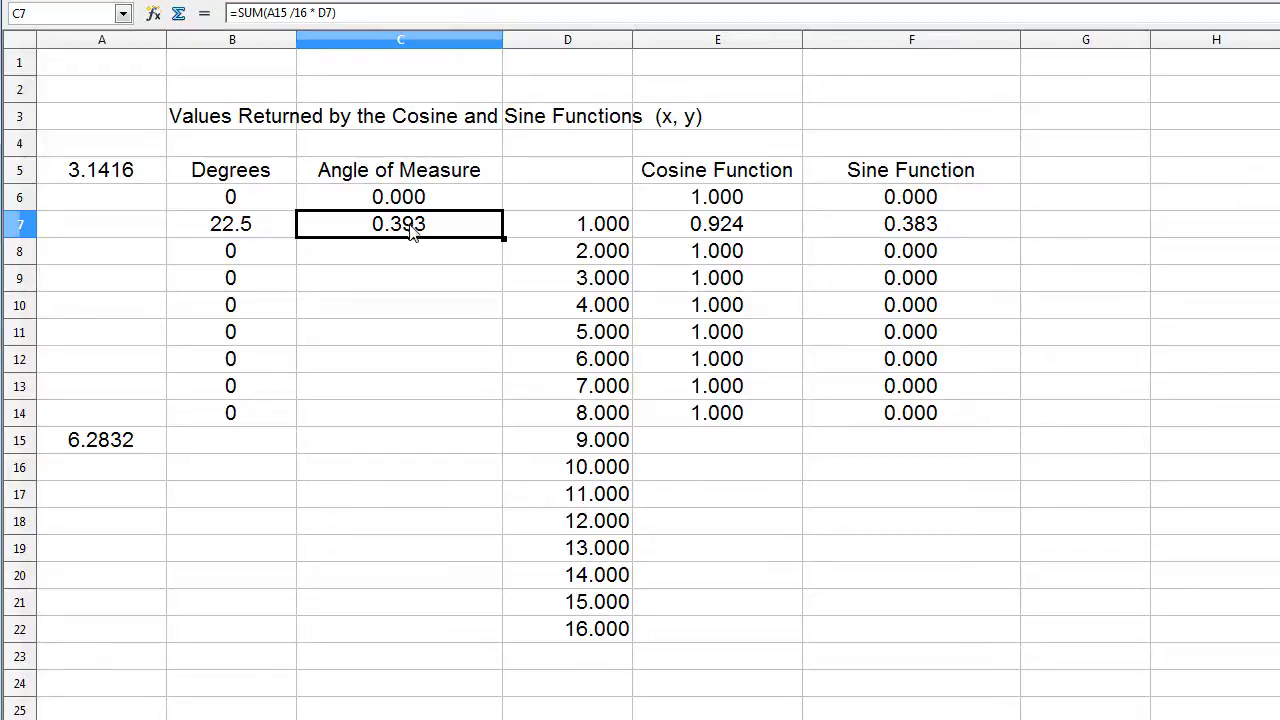
Try the copied formula =SUM(A16 /16 * D8) in cell C8, compare it with C7, and clear C8.
{"action": "left_click", "coordinate": [410, 251]}
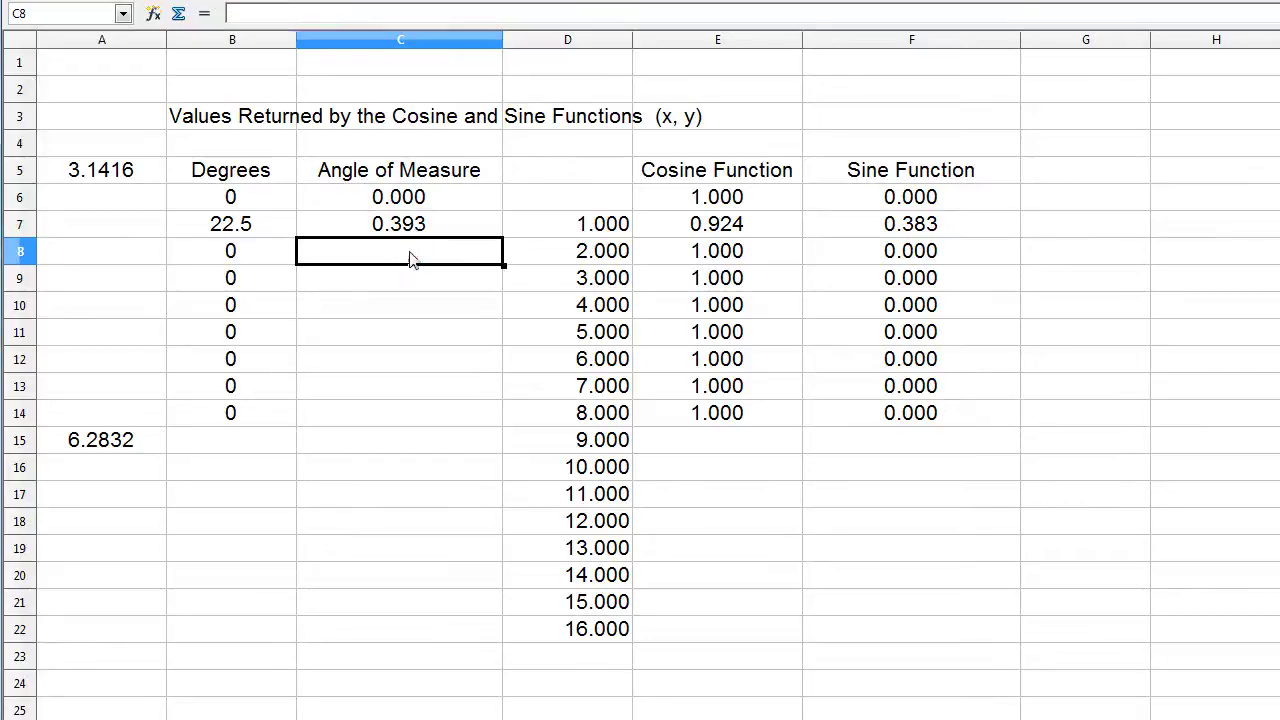
{"action": "type", "text": "=SUM(A16 /16 * D8)"}
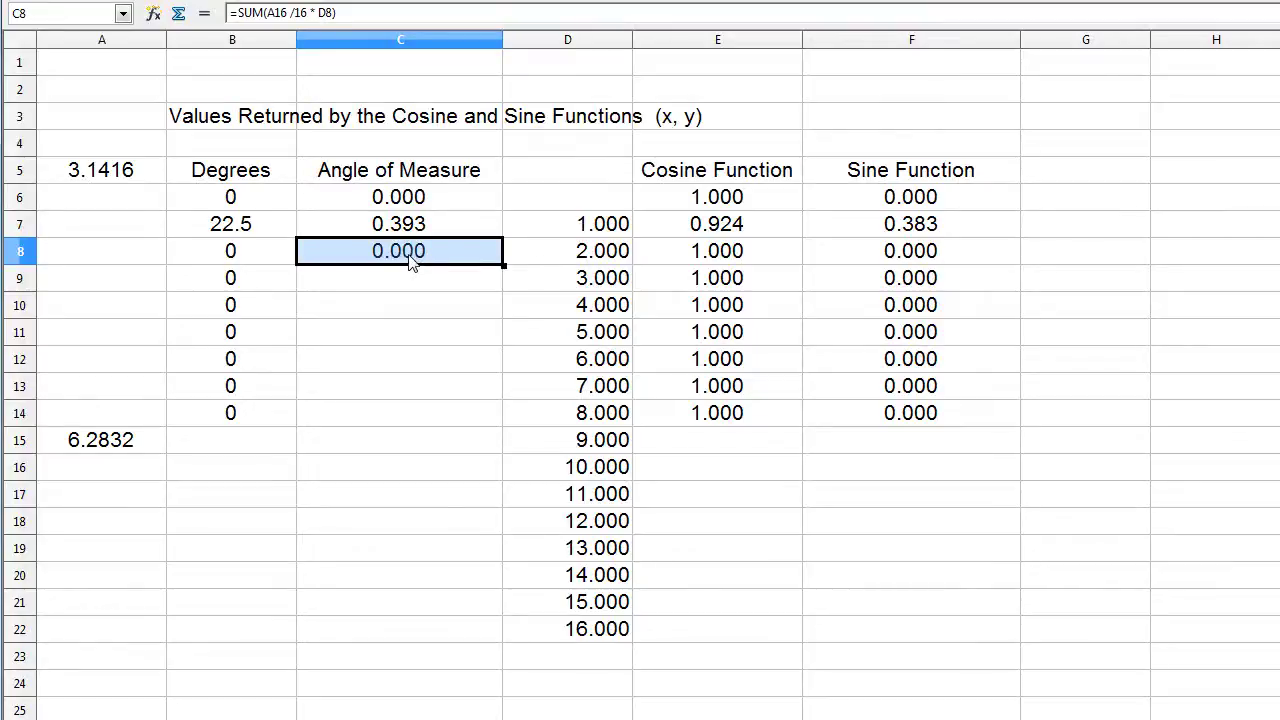
{"action": "left_click", "coordinate": [400, 226]}
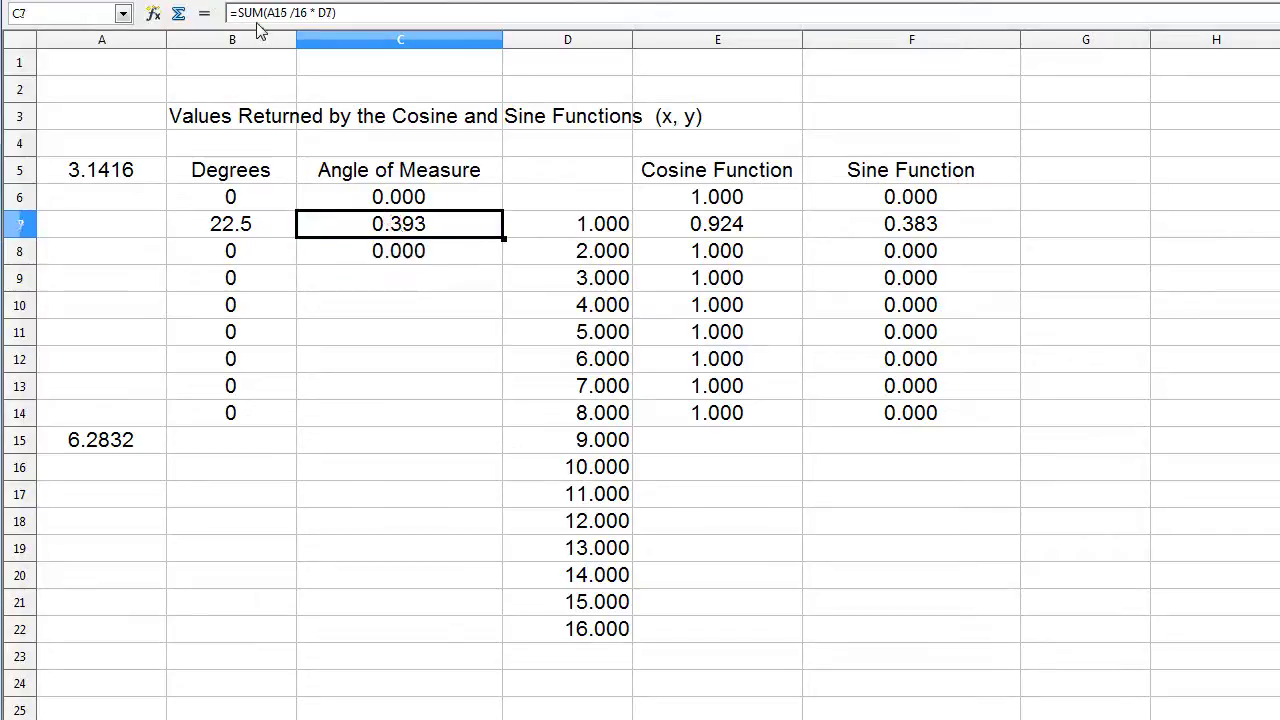
{"action": "left_click", "coordinate": [398, 254]}
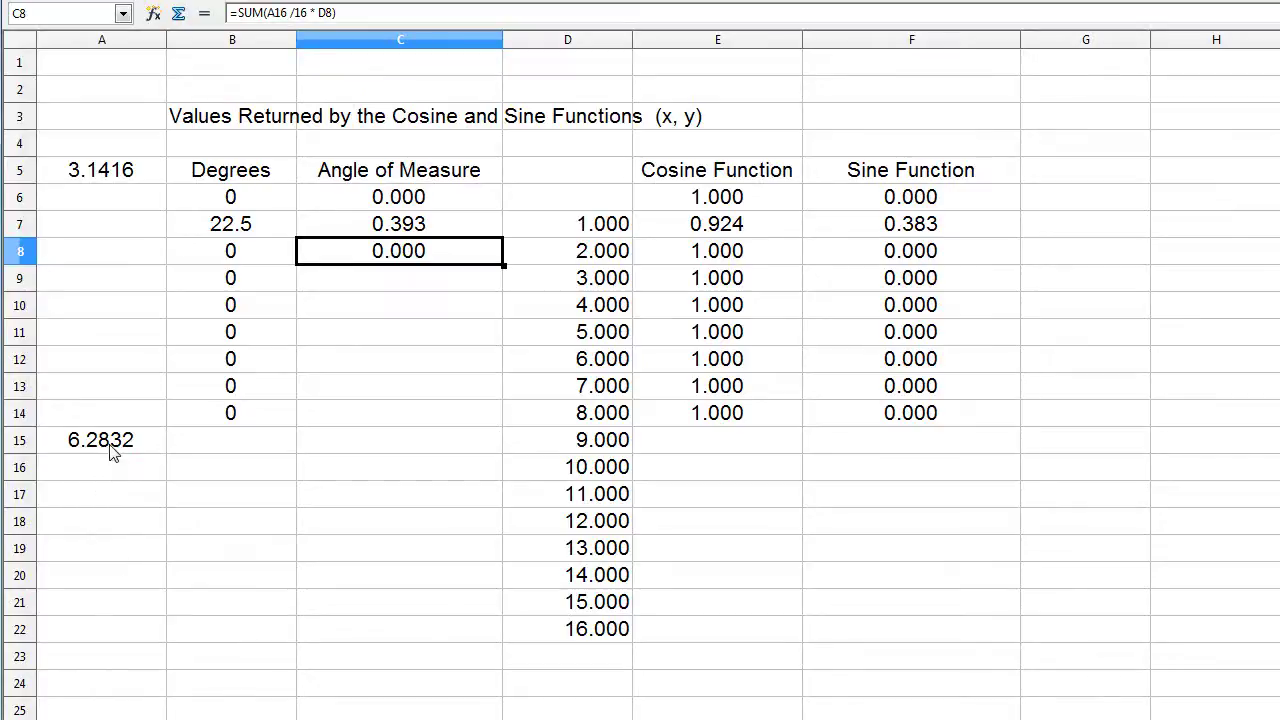
{"action": "left_click", "coordinate": [348, 14]}
{"action": "left_click_drag", "start_coordinate": [348, 14], "coordinate": [224, 14]}
{"action": "key", "text": "BackSpace"}
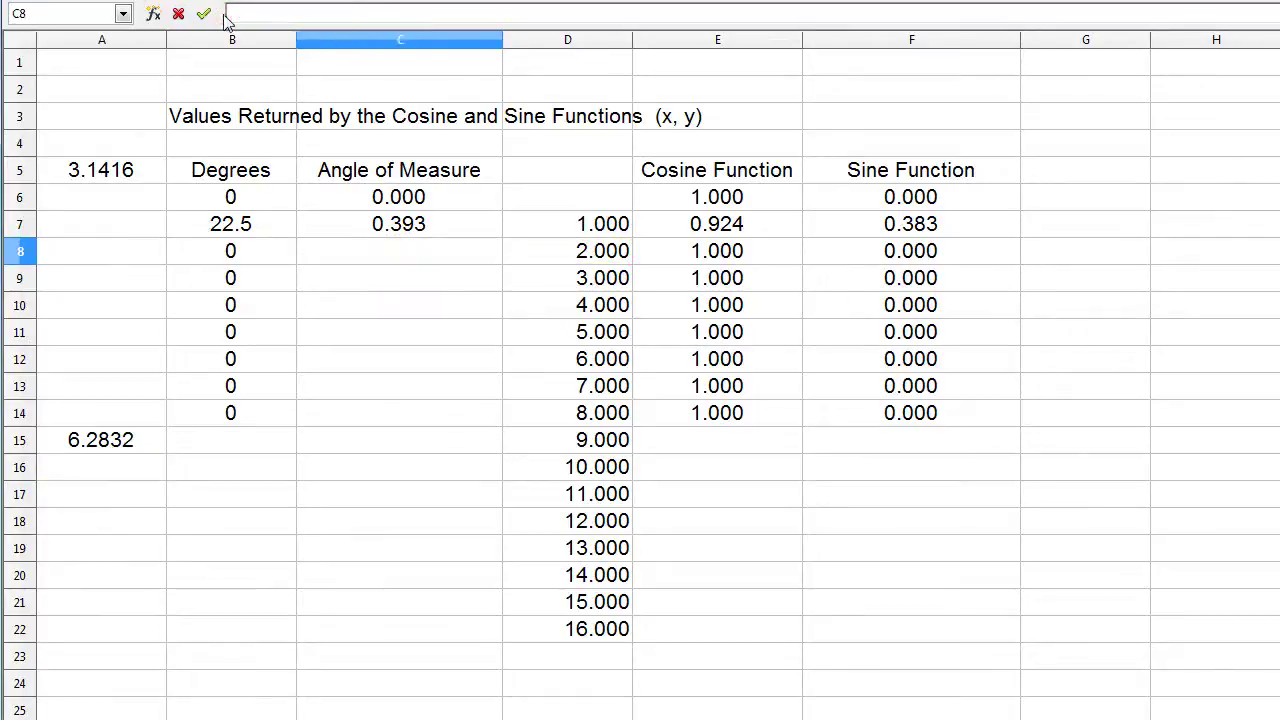
Change the formula in cell C7 to =SUM(A$15 /16 * D7) so its reference to row 15 is fixed.
{"action": "left_click", "coordinate": [400, 226]}
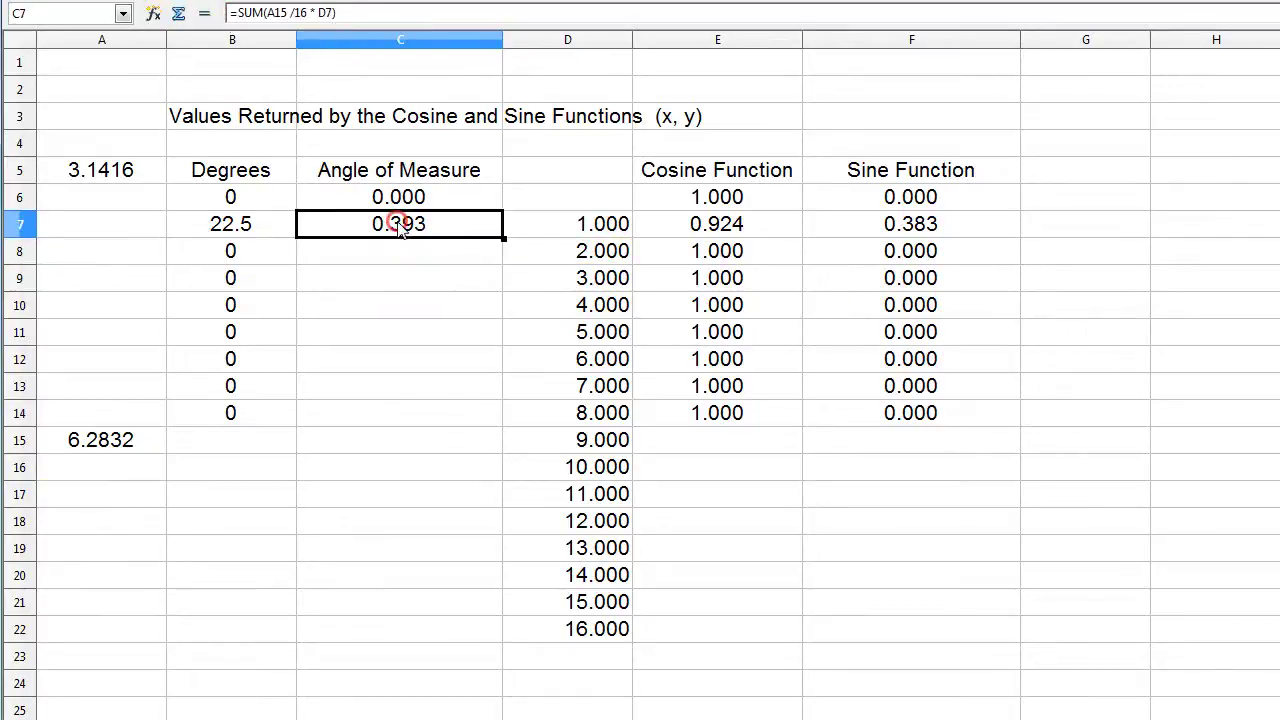
{"action": "left_click", "coordinate": [278, 14]}
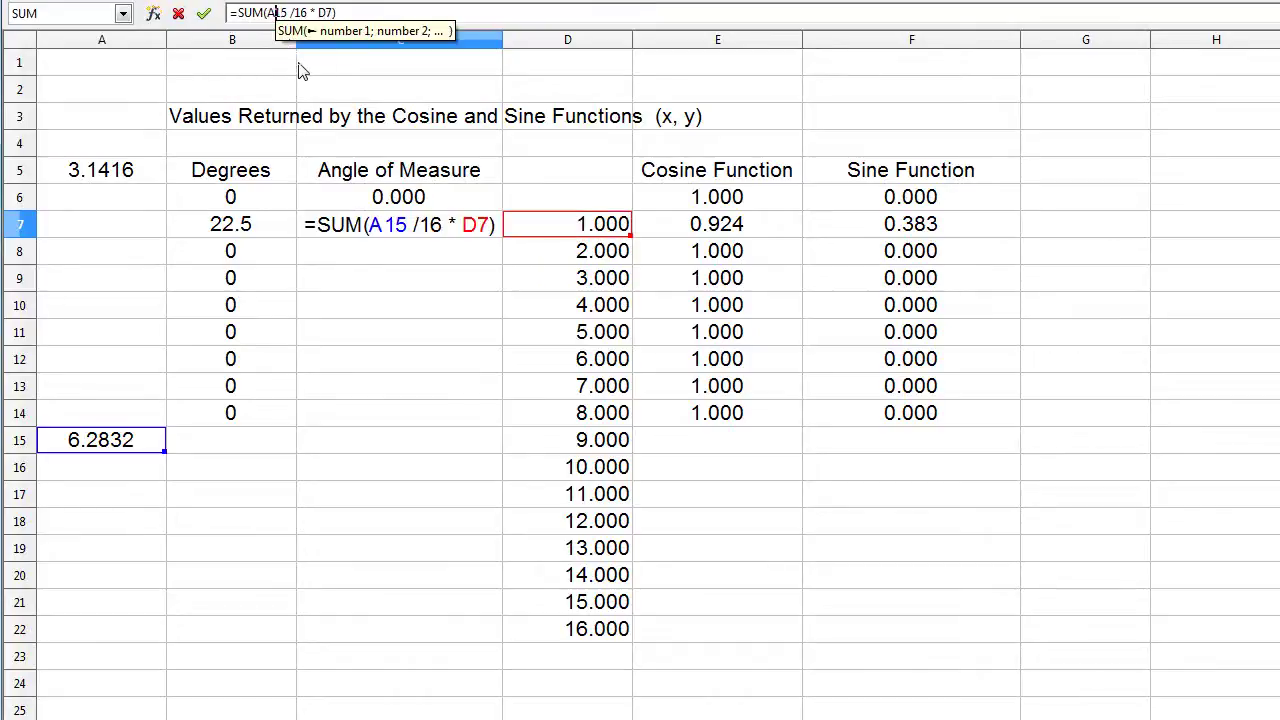
{"action": "type", "text": "$"}
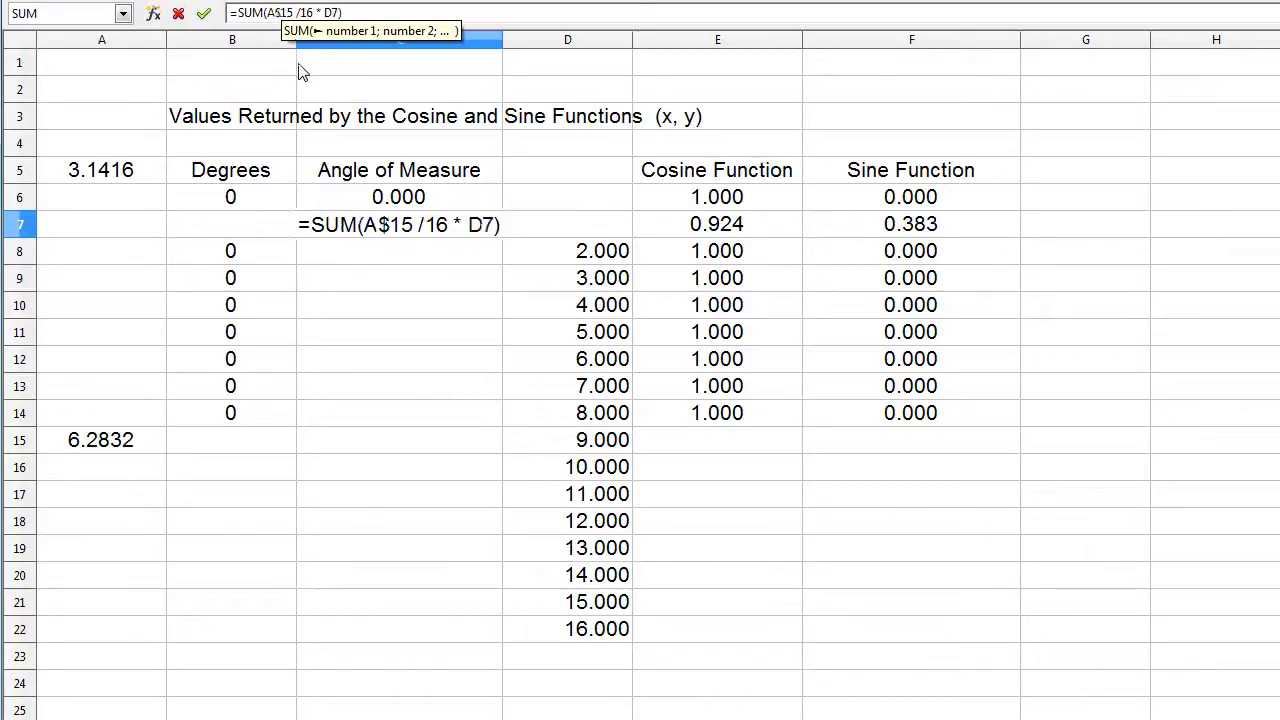
{"action": "left_click", "coordinate": [416, 229]}
{"action": "left_click", "coordinate": [341, 13]}
{"action": "key", "text": "BackSpace"}
{"action": "key", "text": "BackSpace"}
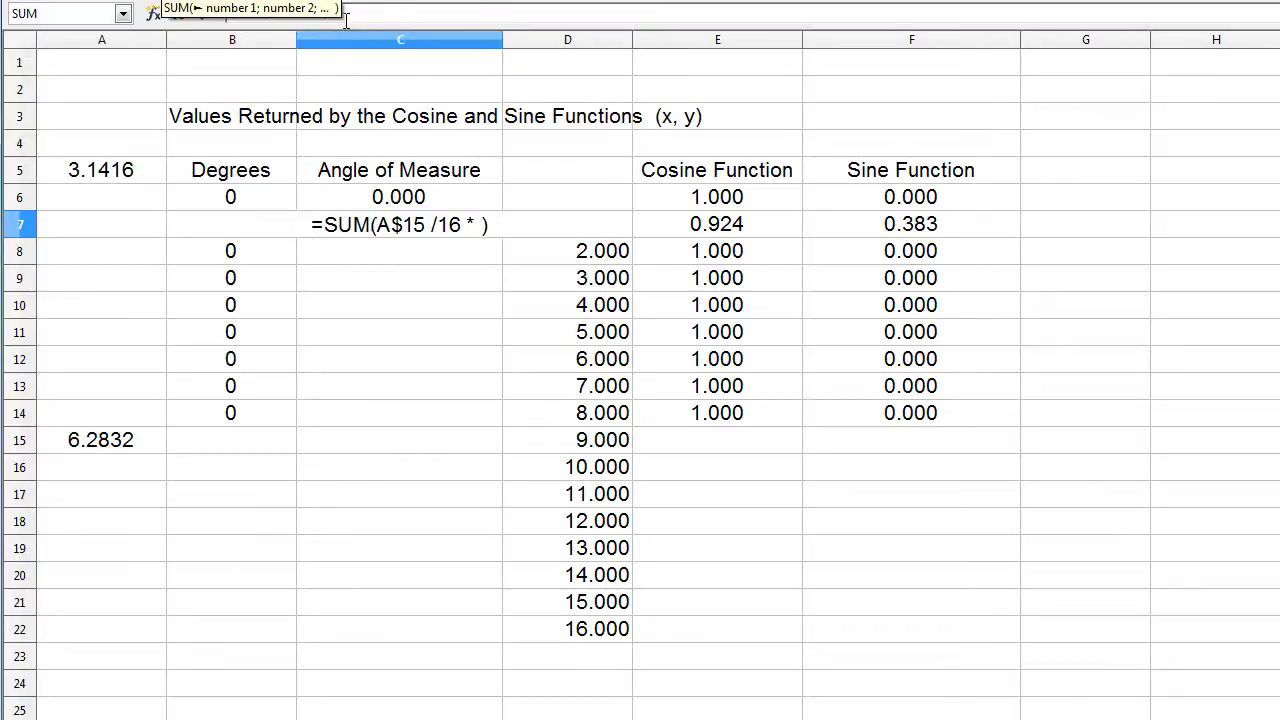
{"action": "key", "text": "BackSpace"}
{"action": "key", "text": "BackSpace"}
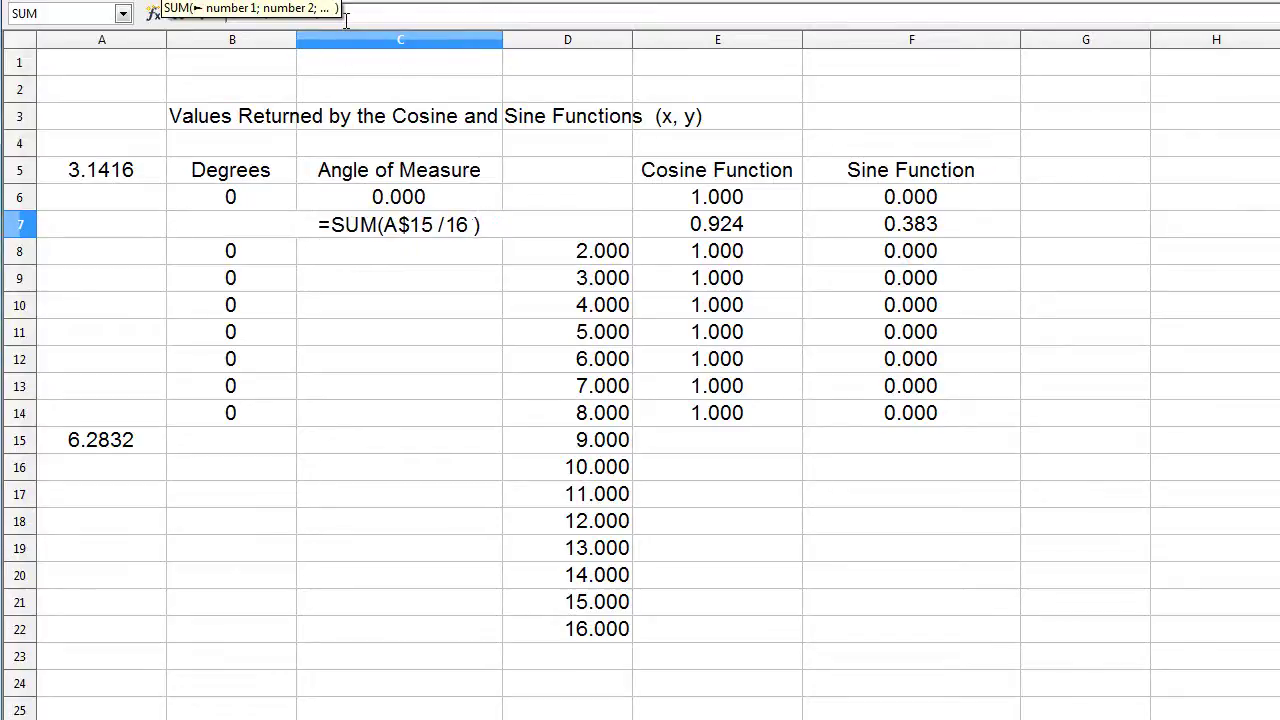
{"action": "type", "text": "* d7"}
{"action": "key", "text": "Return"}
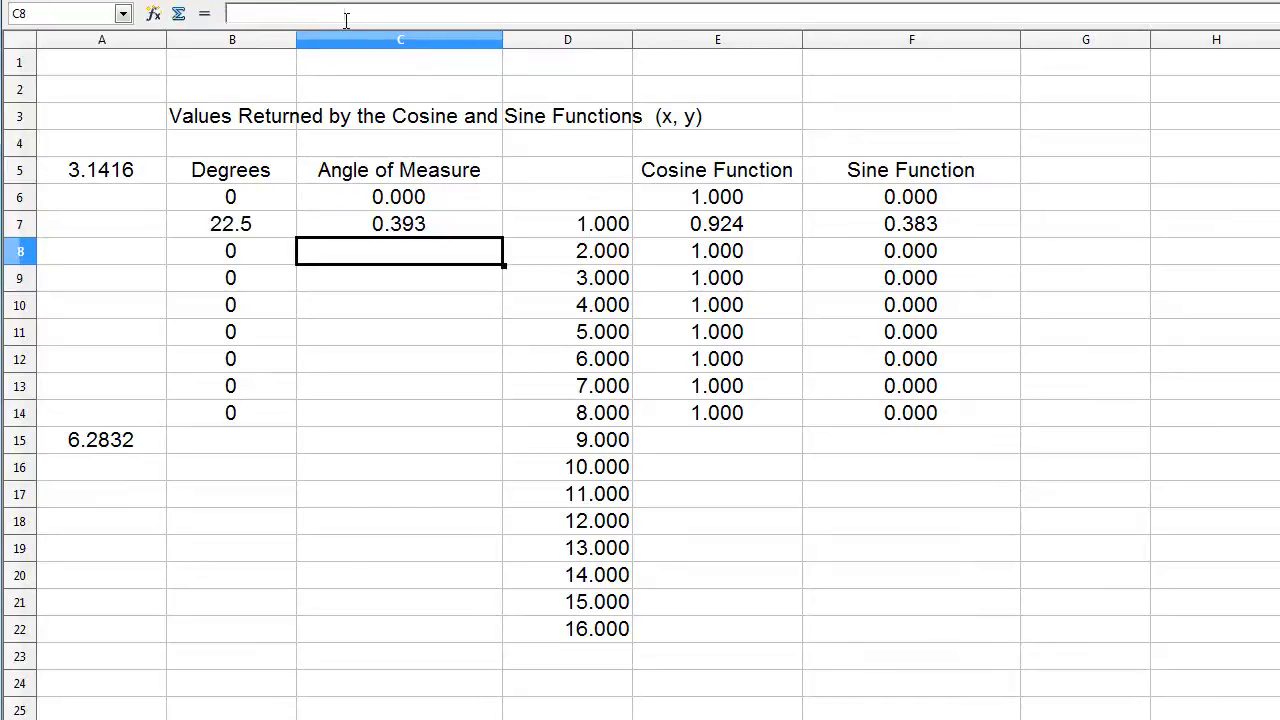
Copy the Angle of Measure formula from C7 into cells C8 through C22.
{"action": "left_click", "coordinate": [374, 232]}
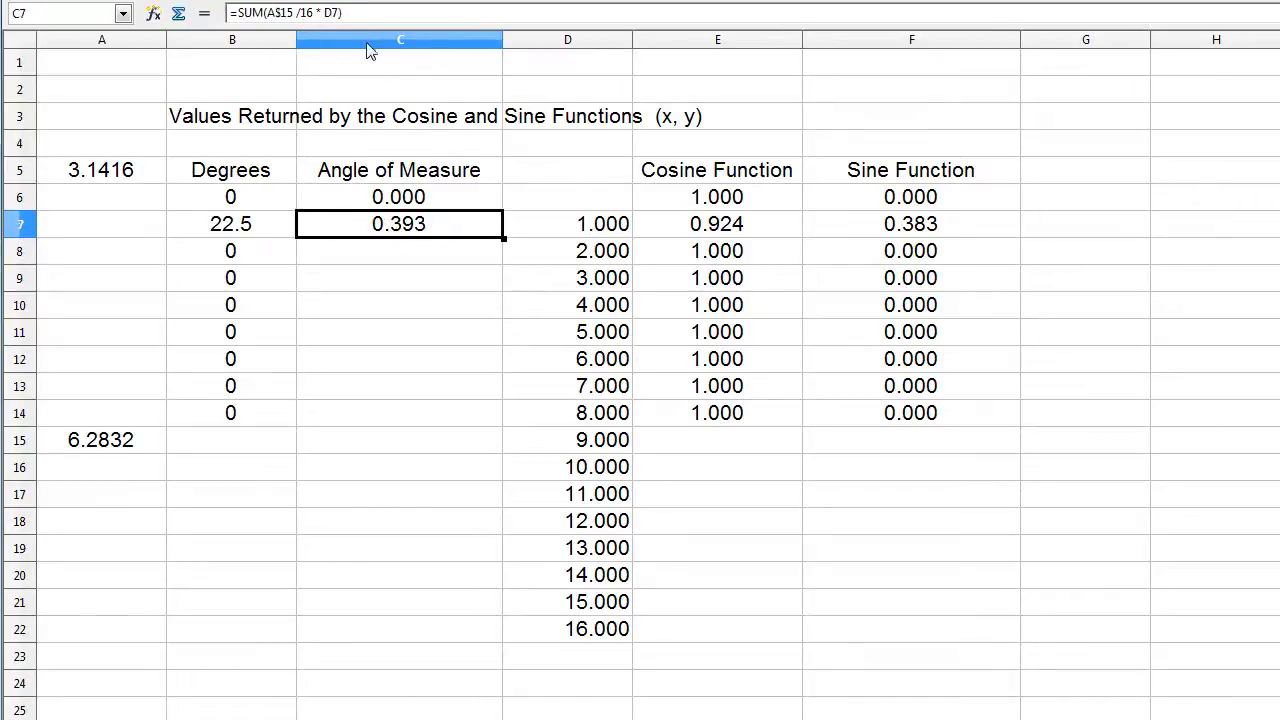
{"action": "left_click", "coordinate": [403, 249]}
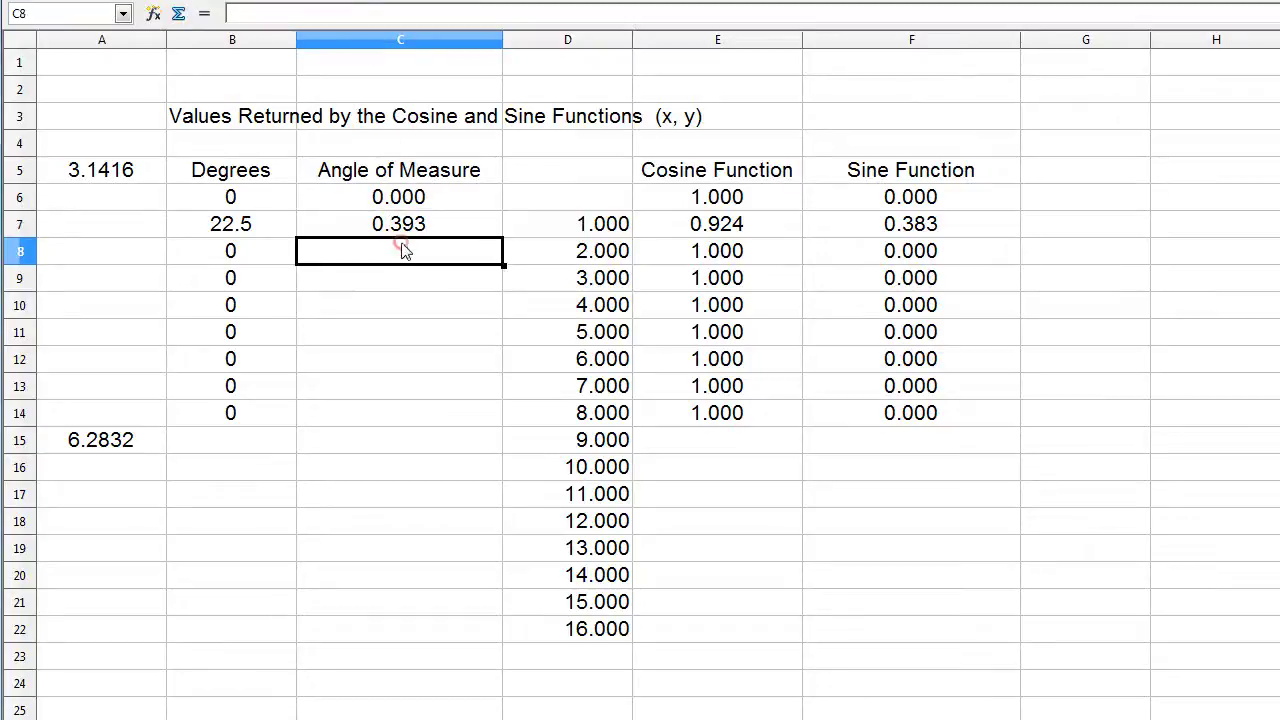
{"action": "type", "text": "=SUM(A$15 /16 * D8)"}
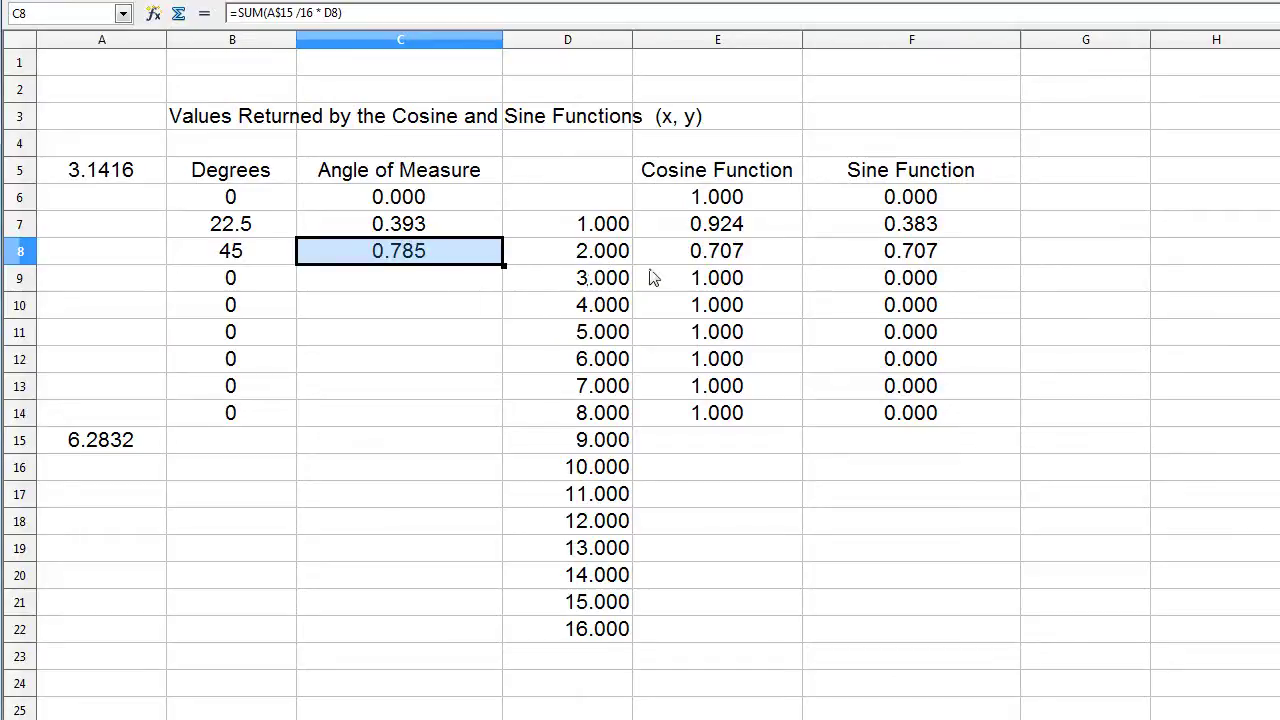
{"action": "left_click", "coordinate": [428, 286]}
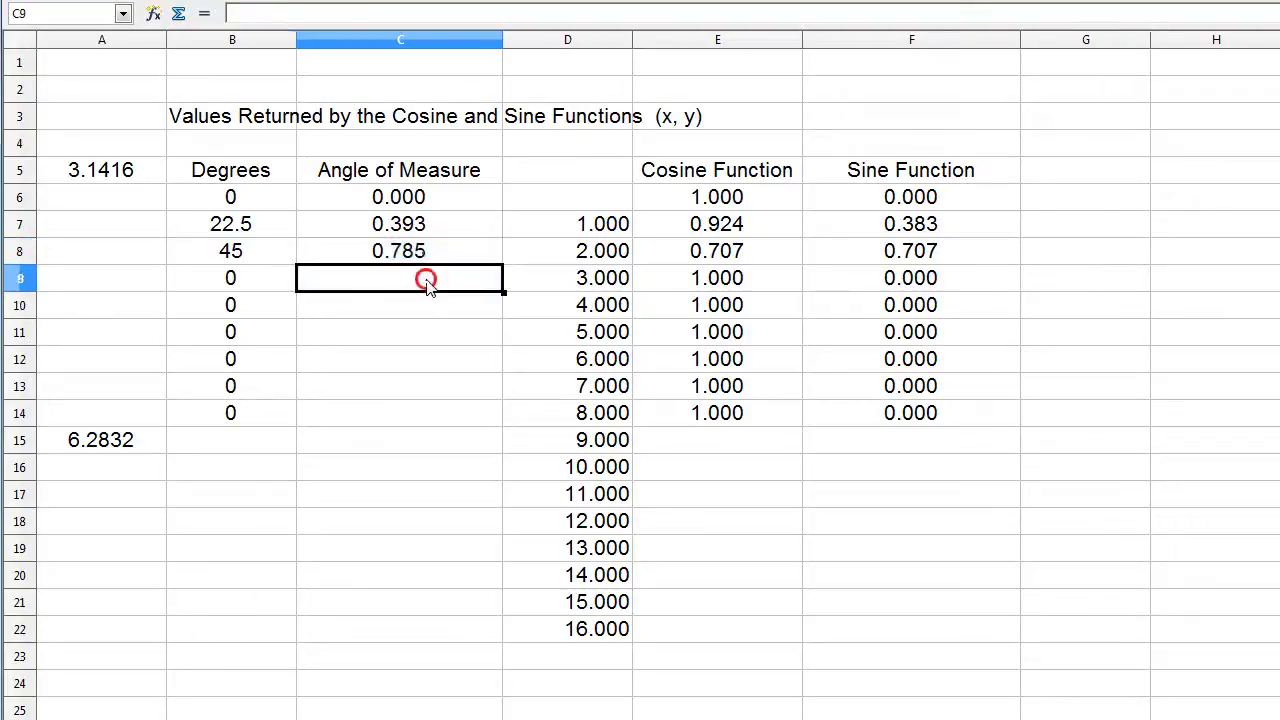
{"action": "key", "text": "ctrl+v"}
{"action": "left_click", "coordinate": [428, 312]}
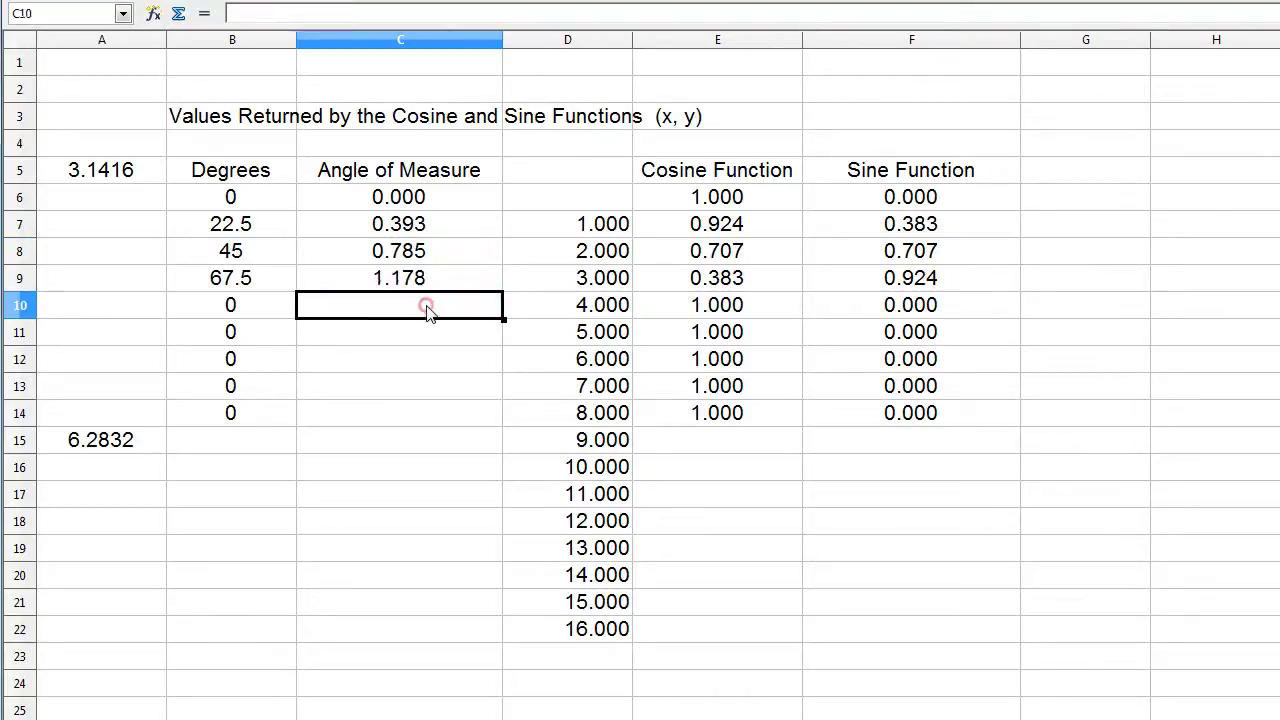
{"action": "key", "text": "ctrl+v"}
{"action": "key", "text": "Down"}
{"action": "key", "text": "ctrl+v"}
{"action": "key", "text": "Down"}
{"action": "key", "text": "ctrl+v"}
{"action": "key", "text": "Down"}
{"action": "key", "text": "ctrl+v"}
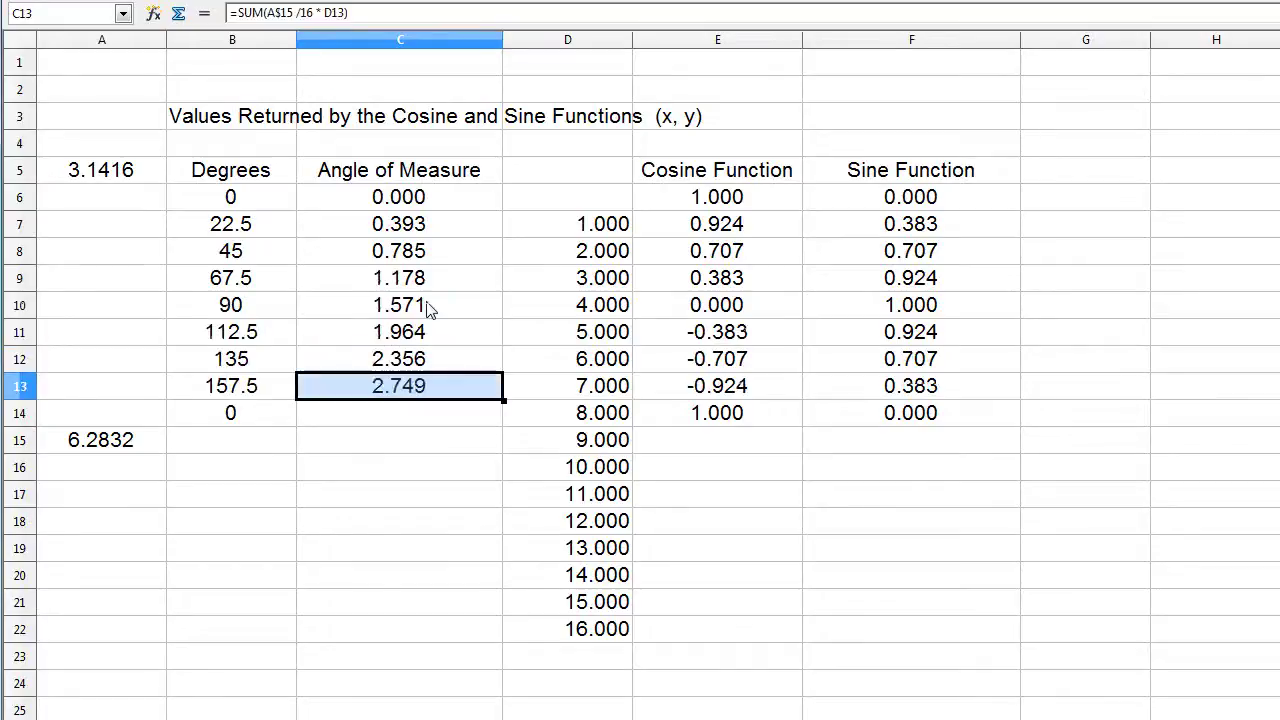
{"action": "key", "text": "Down"}
{"action": "key", "text": "ctrl+v"}
{"action": "key", "text": "Down"}
{"action": "key", "text": "ctrl+v"}
{"action": "key", "text": "Down"}
{"action": "key", "text": "ctrl+v"}
{"action": "key", "text": "Down"}
{"action": "key", "text": "ctrl+v"}
{"action": "key", "text": "Down"}
{"action": "key", "text": "ctrl+v"}
{"action": "key", "text": "Down"}
{"action": "key", "text": "ctrl+v"}
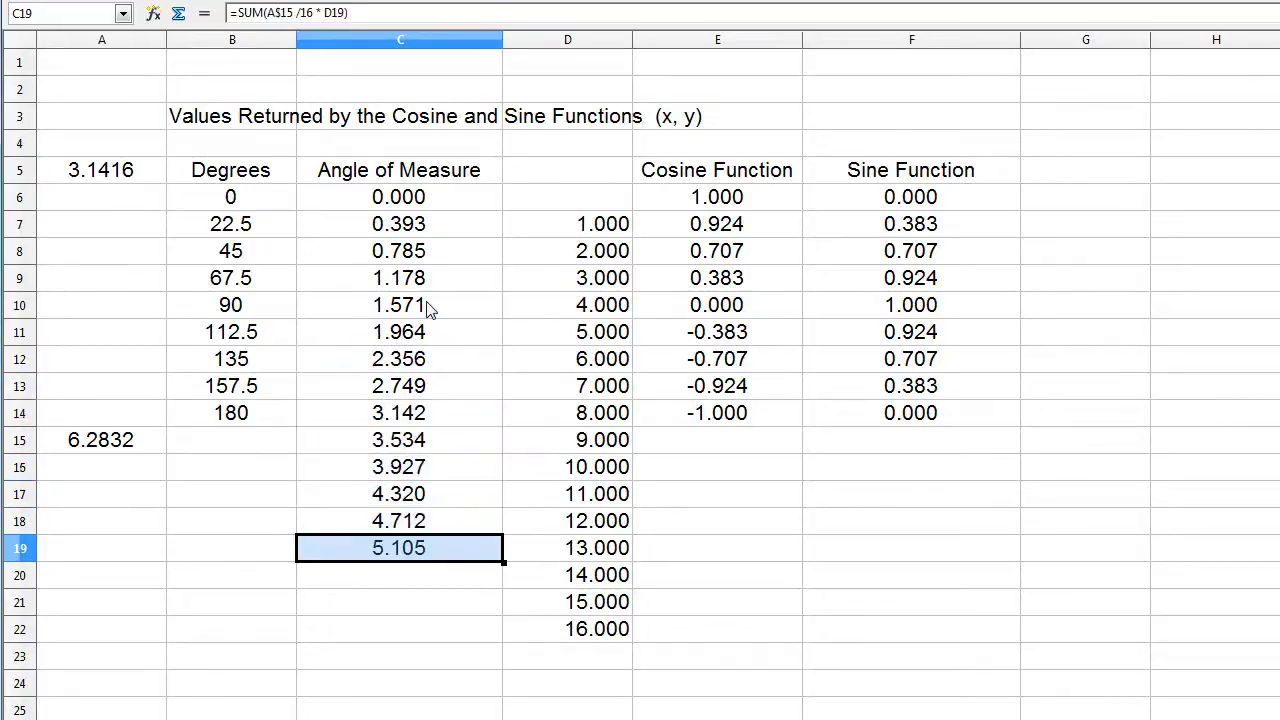
{"action": "key", "text": "Down"}
{"action": "key", "text": "ctrl+v"}
{"action": "key", "text": "Down"}
{"action": "key", "text": "ctrl+v"}
{"action": "key", "text": "Down"}
{"action": "type", "text": "=SUM(A$15 /16 * D22)"}
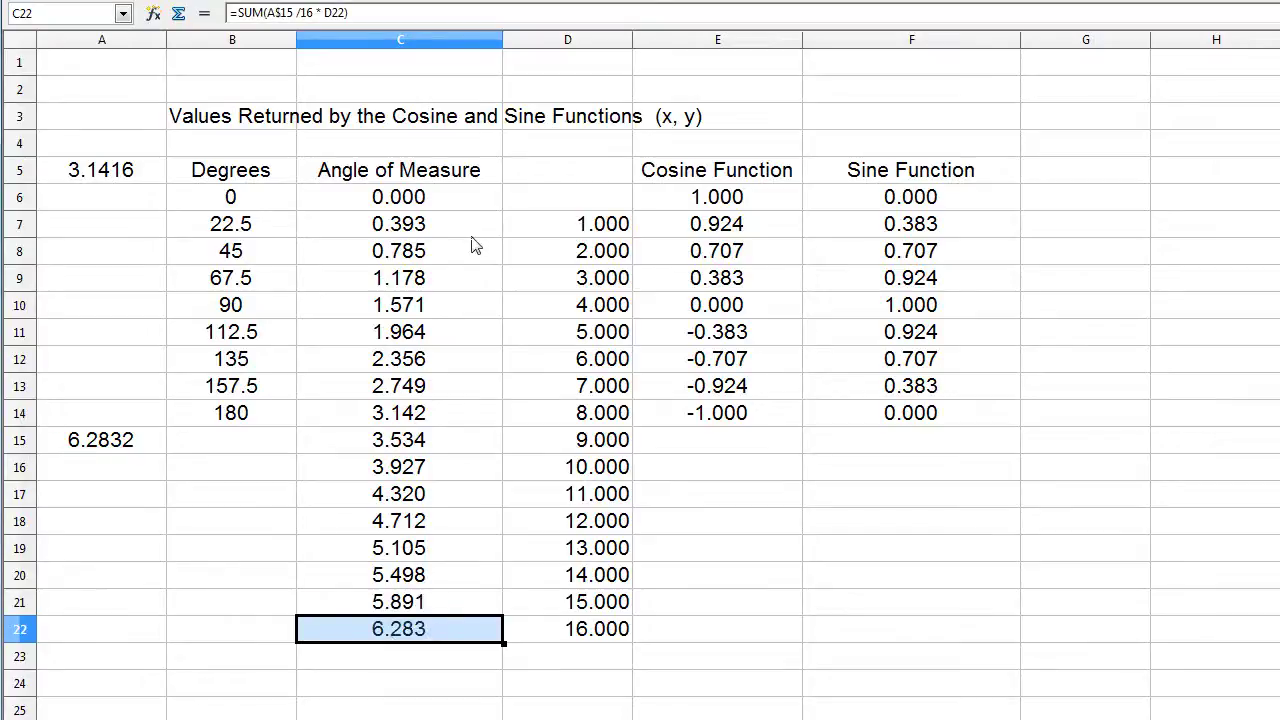
Copy the cosine formula from E14 into cells E15 through E22.
{"action": "left_click", "coordinate": [736, 424]}
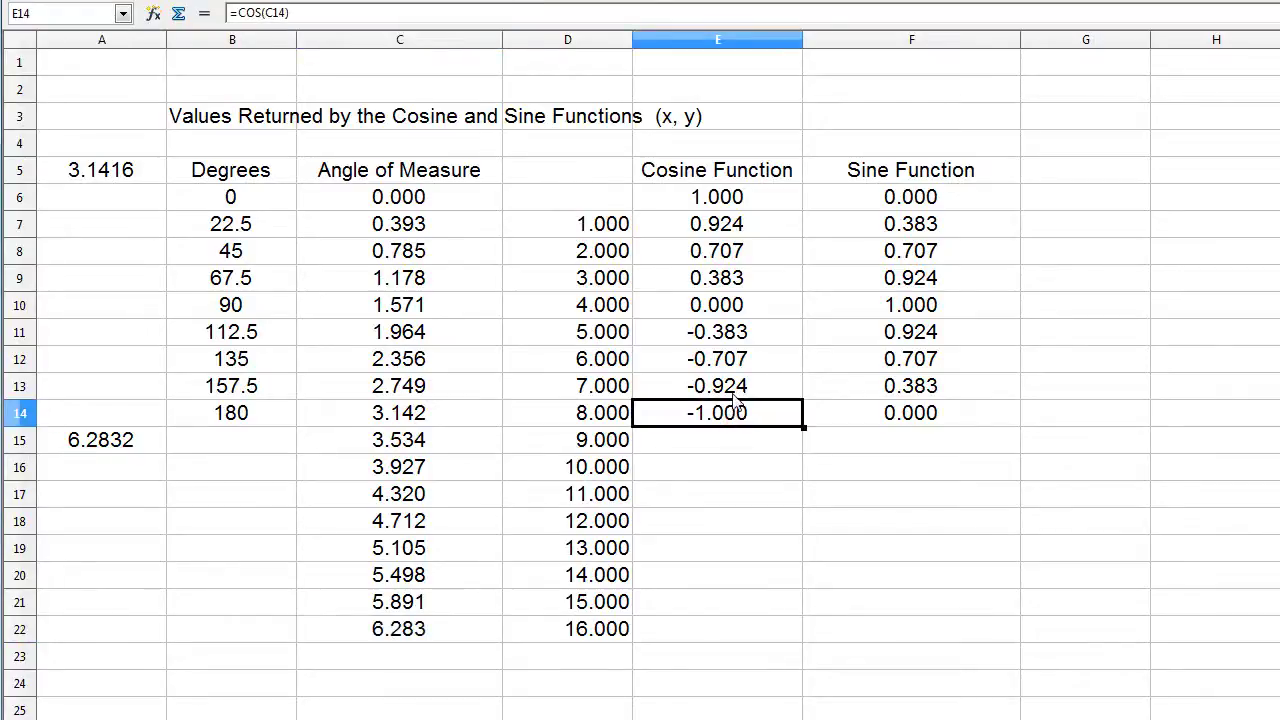
{"action": "key", "text": "Down"}
{"action": "key", "text": "ctrl+v"}
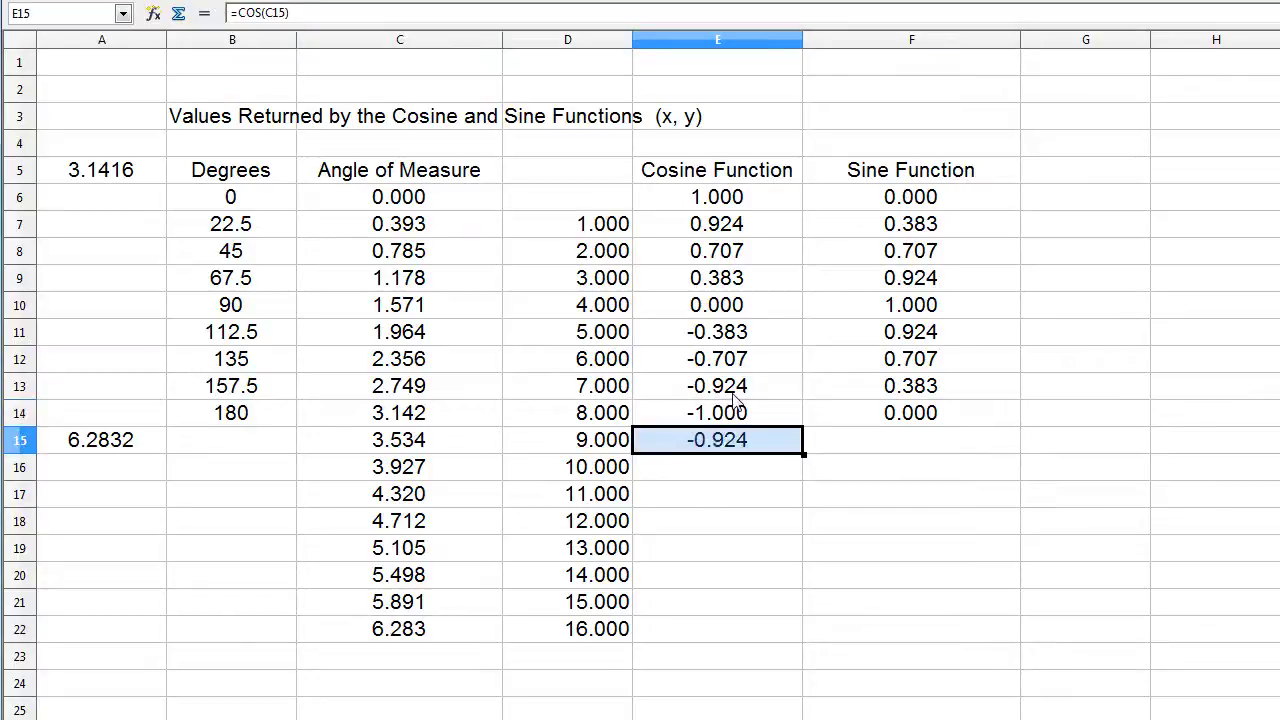
{"action": "key", "text": "Down"}
{"action": "key", "text": "ctrl+v"}
{"action": "key", "text": "Down"}
{"action": "key", "text": "ctrl+v"}
{"action": "key", "text": "Down"}
{"action": "key", "text": "ctrl+v"}
{"action": "key", "text": "Down"}
{"action": "key", "text": "ctrl+v"}
{"action": "key", "text": "Down"}
{"action": "key", "text": "ctrl+v"}
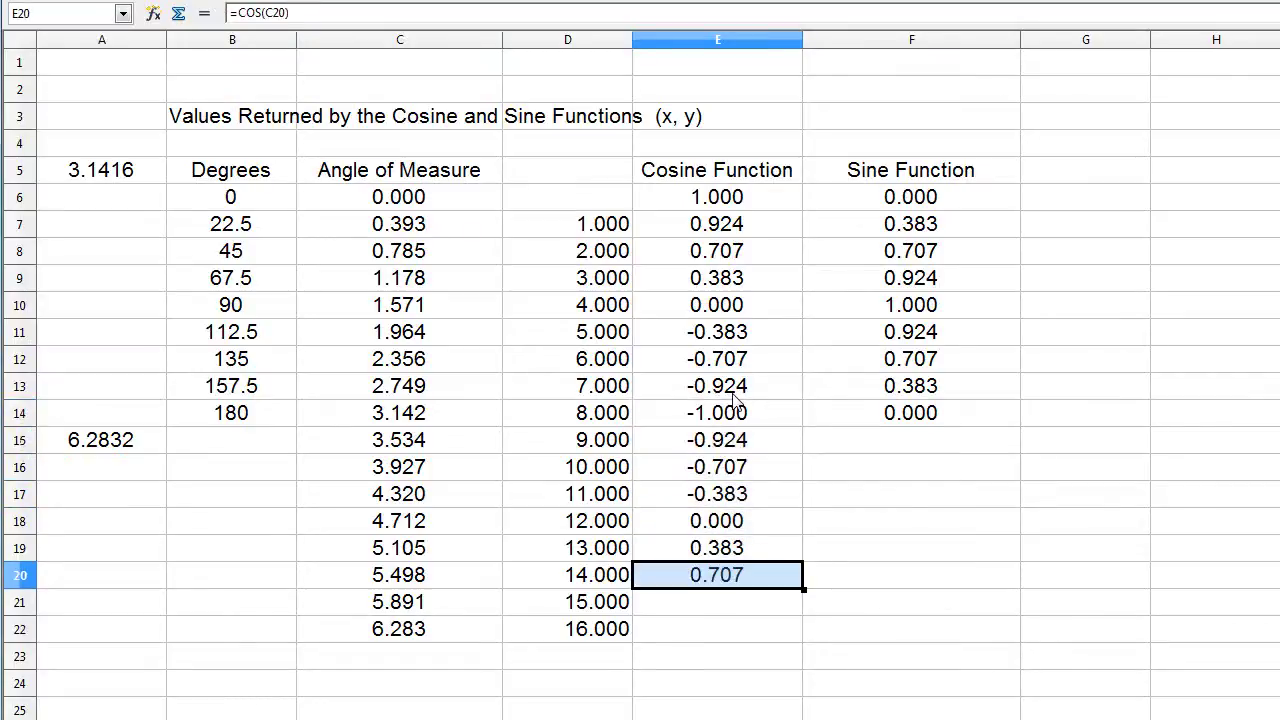
{"action": "key", "text": "Down"}
{"action": "key", "text": "ctrl+v"}
{"action": "key", "text": "Down"}
{"action": "key", "text": "ctrl+v"}
Copy the sine formula from F14 and paste it into cell F16.
{"action": "left_click", "coordinate": [918, 420]}
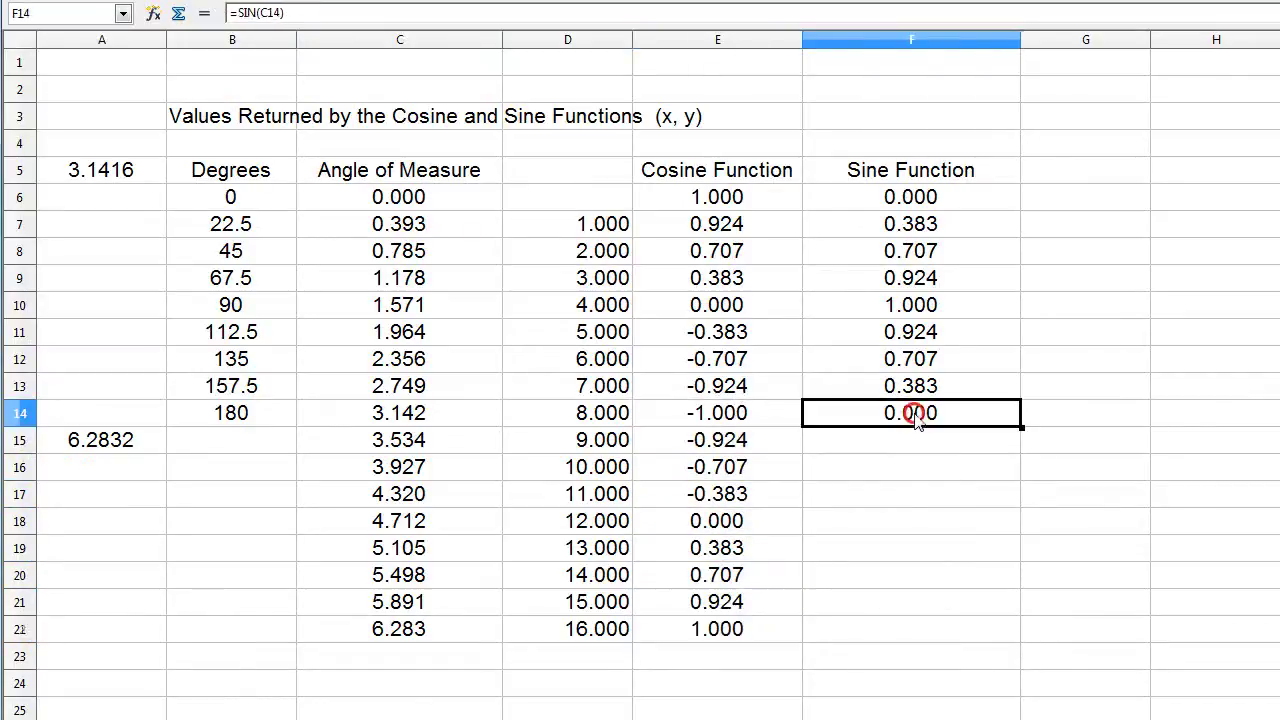
{"action": "key", "text": "ctrl+c"}
{"action": "key", "text": "Down"}
{"action": "type", "text": "v"}
{"action": "key", "text": "Down"}
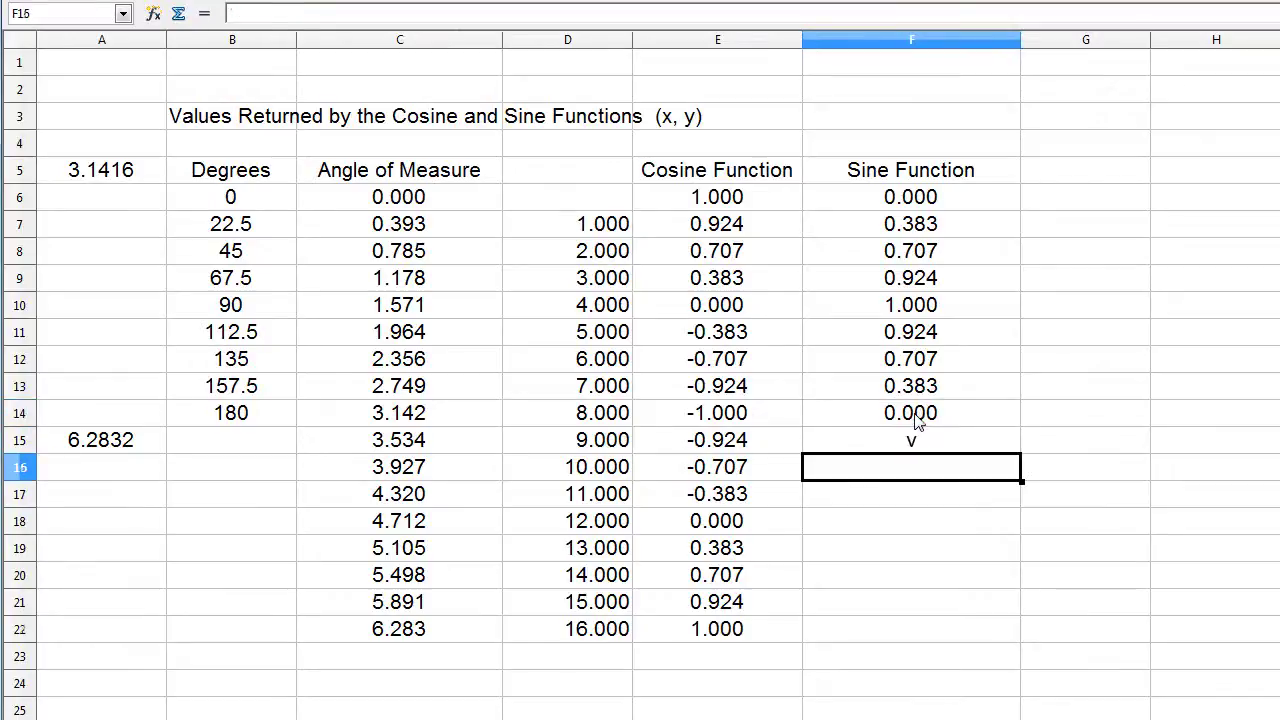
{"action": "key", "text": "ctrl+v"}
{"action": "key", "text": "Down"}
Clear the stray entry from cell F15 in the Sine Function column.
{"action": "key", "text": "Up"}
{"action": "key", "text": "Up"}
{"action": "key", "text": "Up"}
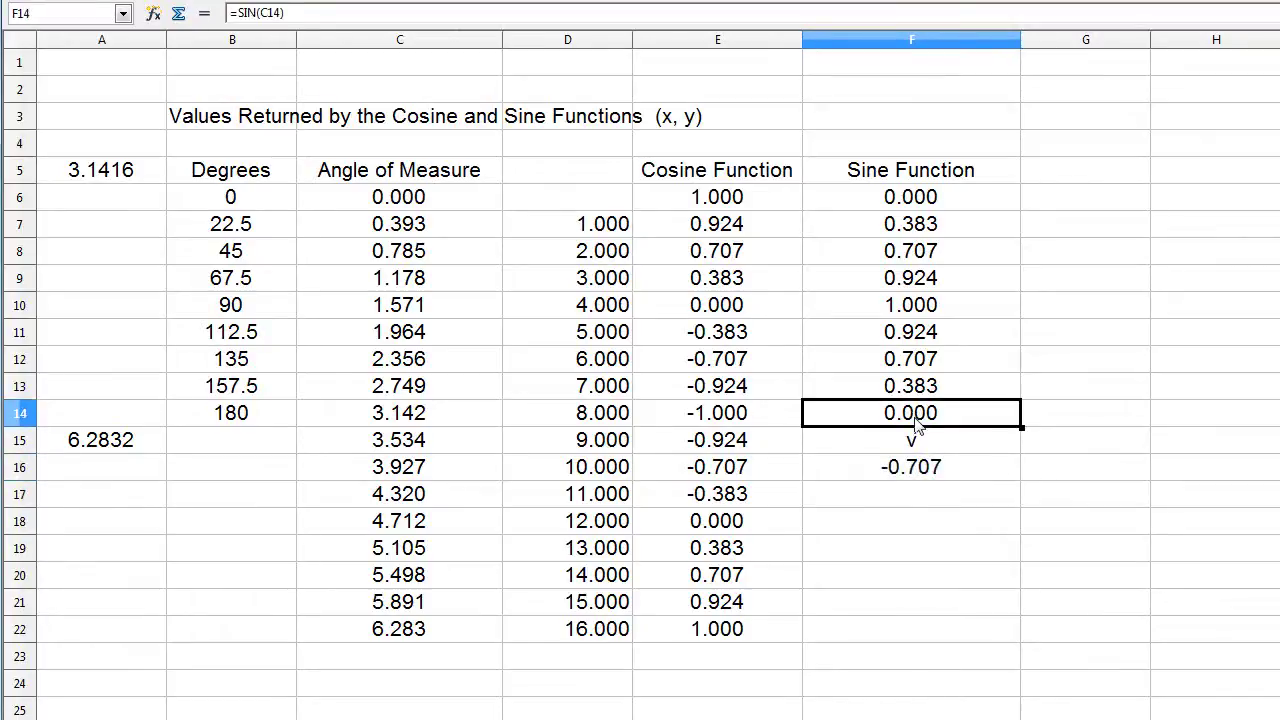
{"action": "left_click", "coordinate": [920, 437]}
{"action": "left_click", "coordinate": [252, 12]}
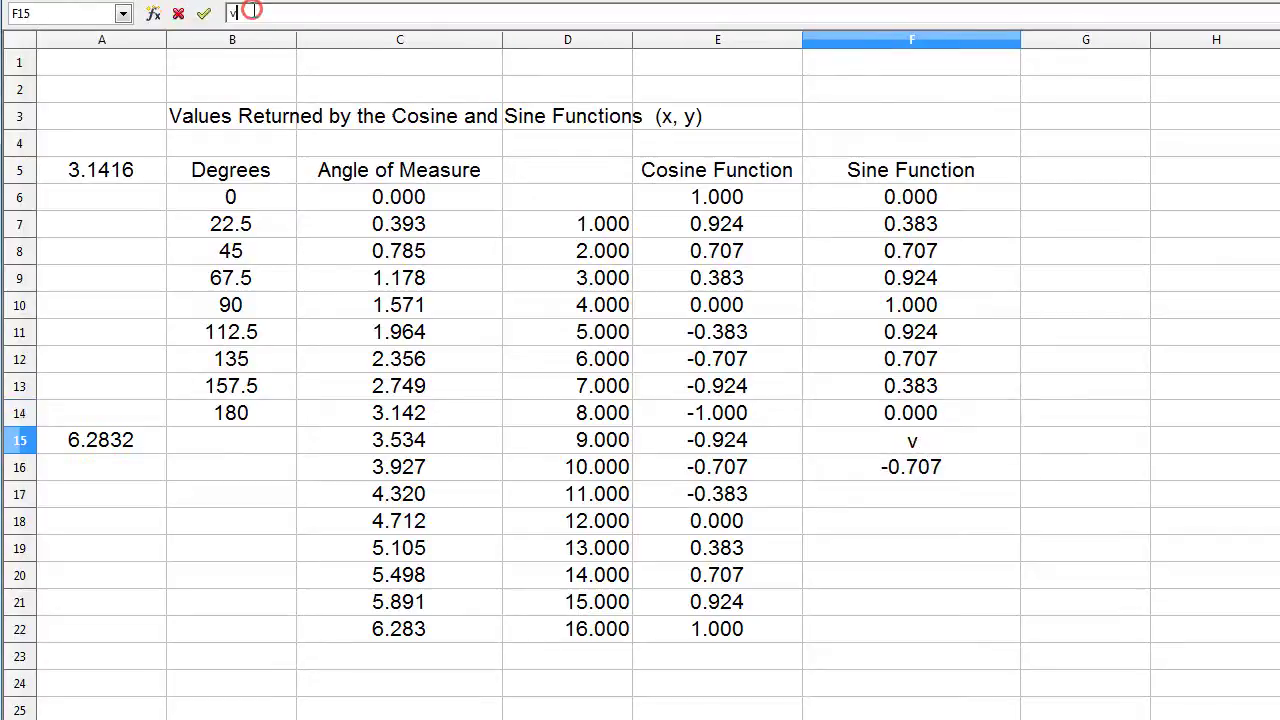
{"action": "key", "text": "BackSpace"}
{"action": "double_click", "coordinate": [893, 440]}
{"action": "left_click", "coordinate": [918, 415]}
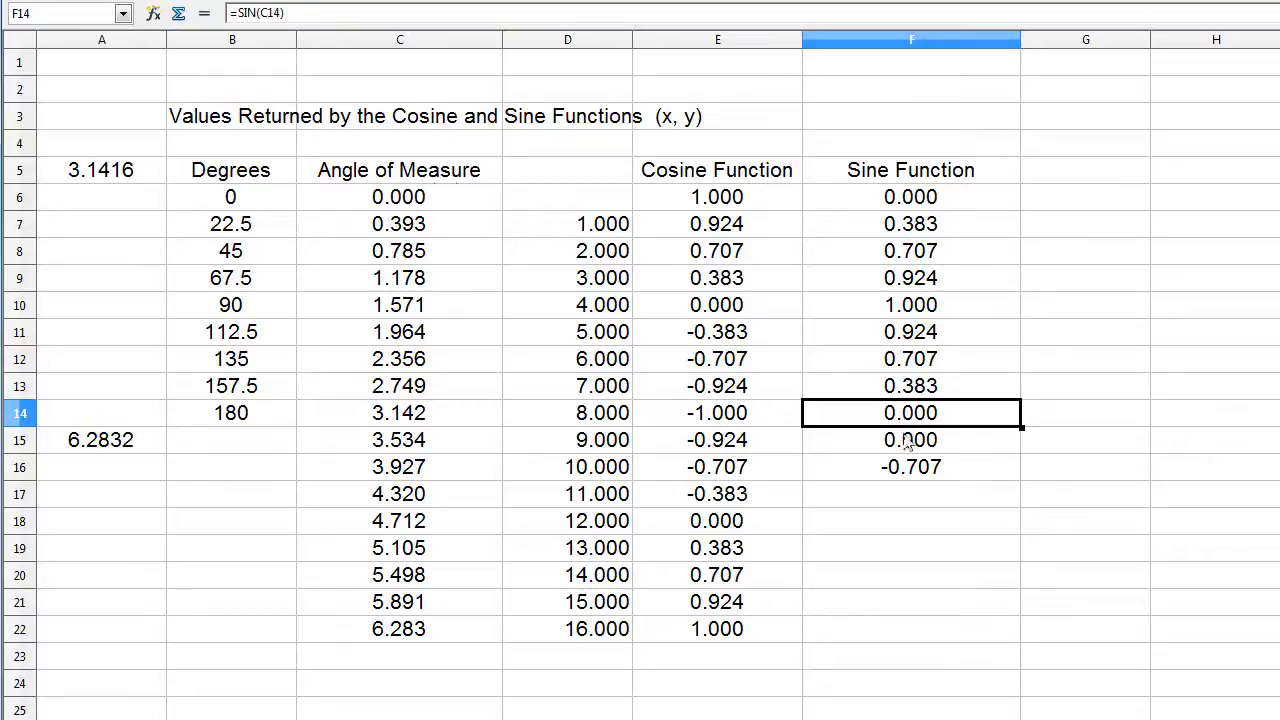
{"action": "left_click", "coordinate": [907, 441]}
{"action": "left_click", "coordinate": [262, 13]}
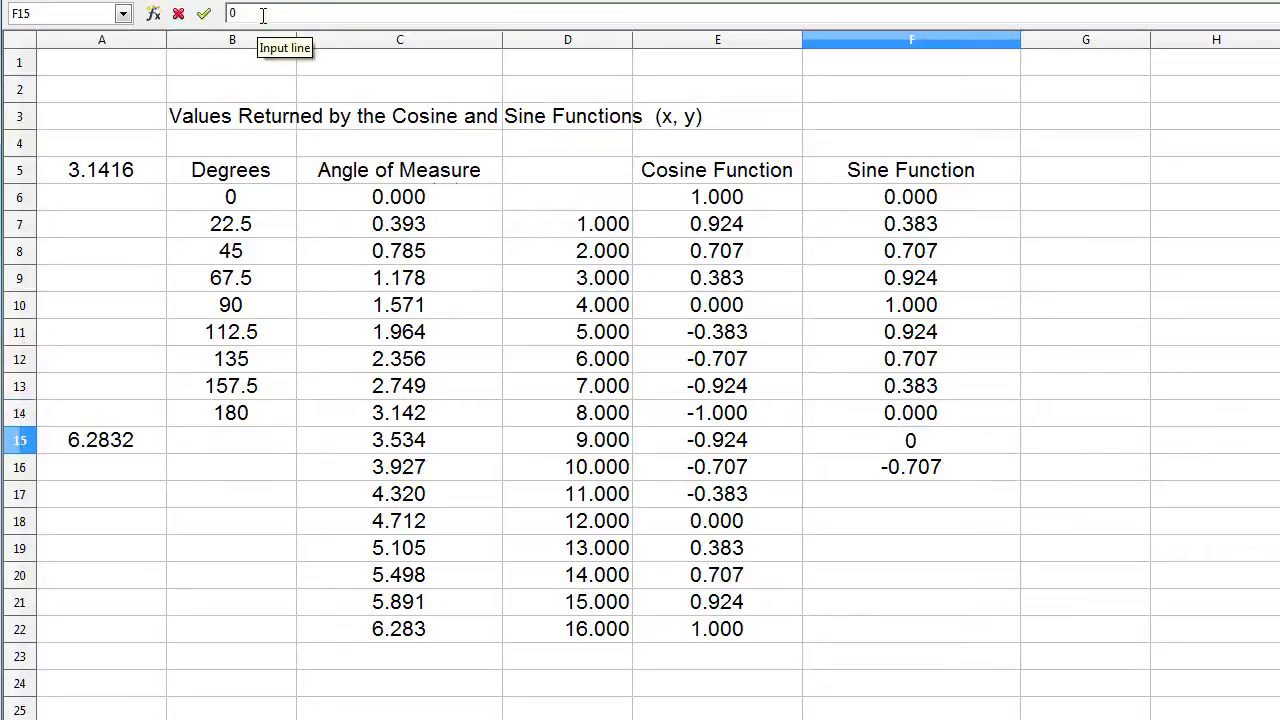
{"action": "key", "text": "BackSpace"}
{"action": "key", "text": "Return"}
Paste the copied sine formula into F15 and into cells F17 through F22.
{"action": "left_click", "coordinate": [954, 447]}
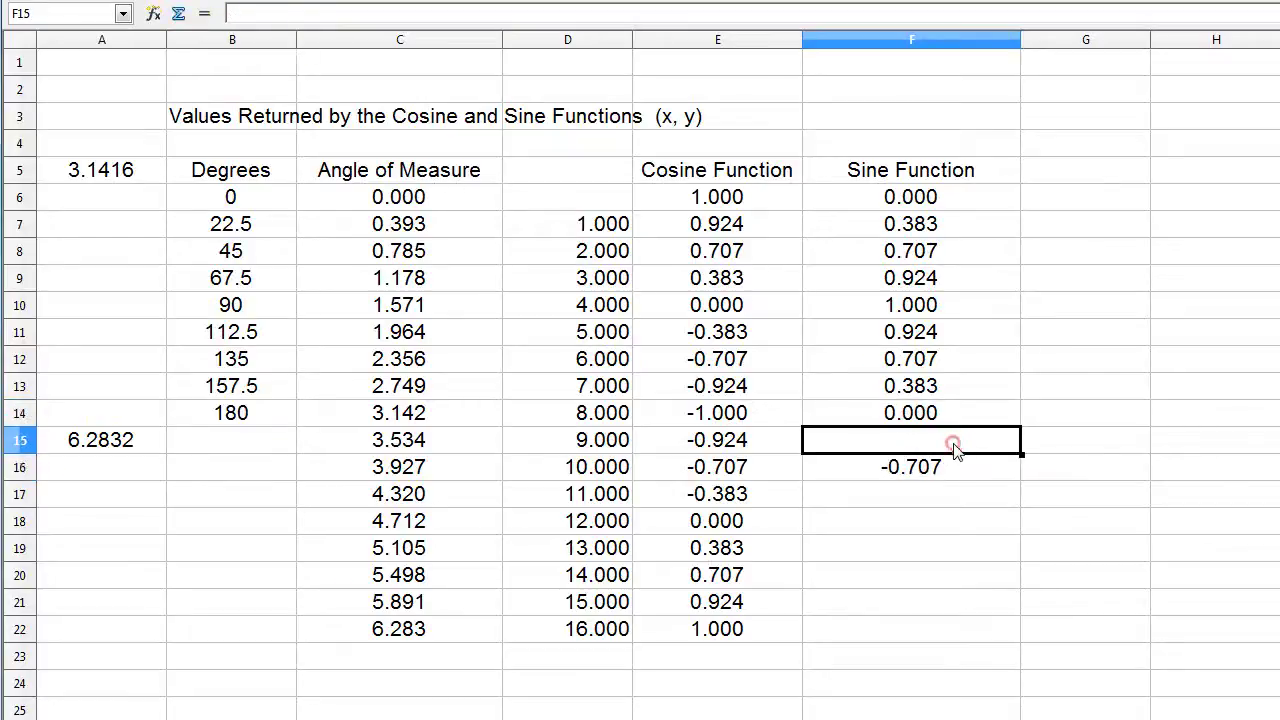
{"action": "key", "text": "ctrl+v"}
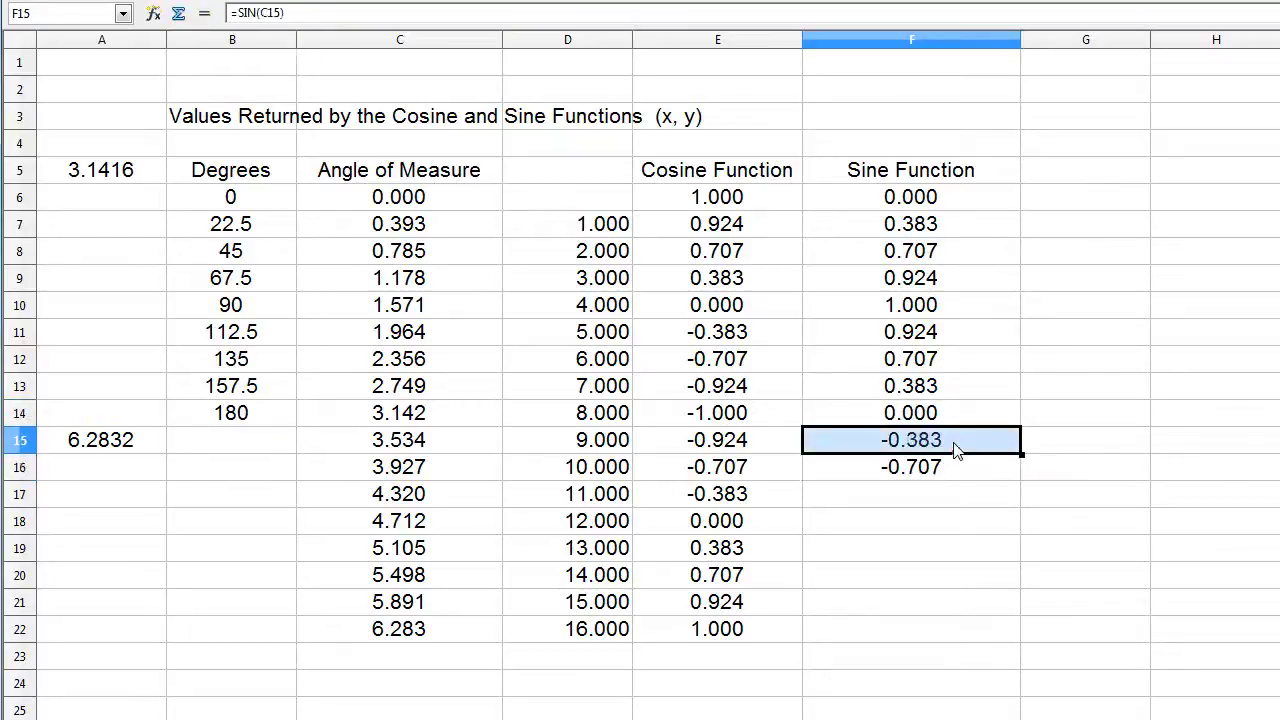
{"action": "left_click", "coordinate": [909, 498]}
{"action": "key", "text": "ctrl+v"}
{"action": "left_click", "coordinate": [912, 521]}
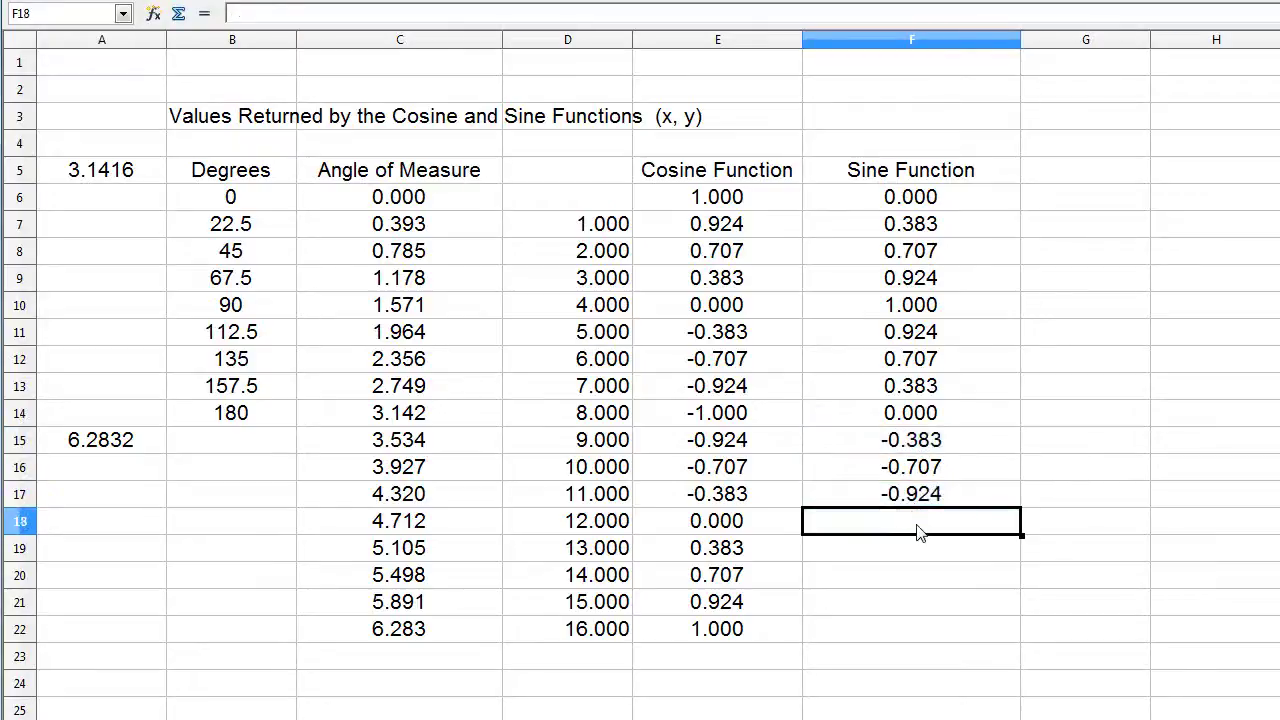
{"action": "key", "text": "ctrl+v"}
{"action": "key", "text": "Down"}
{"action": "key", "text": "ctrl+v"}
{"action": "key", "text": "Down"}
{"action": "key", "text": "ctrl+v"}
{"action": "key", "text": "Down"}
{"action": "key", "text": "ctrl+v"}
{"action": "key", "text": "Down"}
{"action": "key", "text": "ctrl+v"}
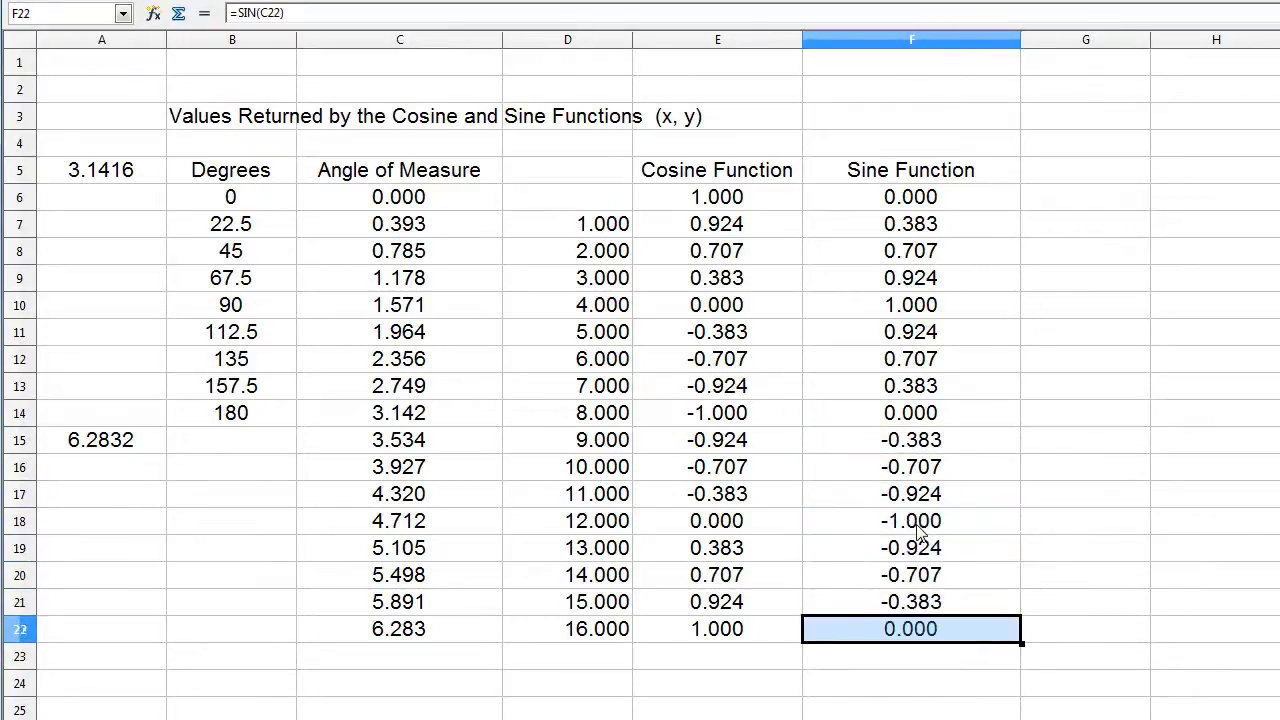
Copy the Degrees formula from B14 into cells B15 through B22.
{"action": "left_click", "coordinate": [224, 421]}
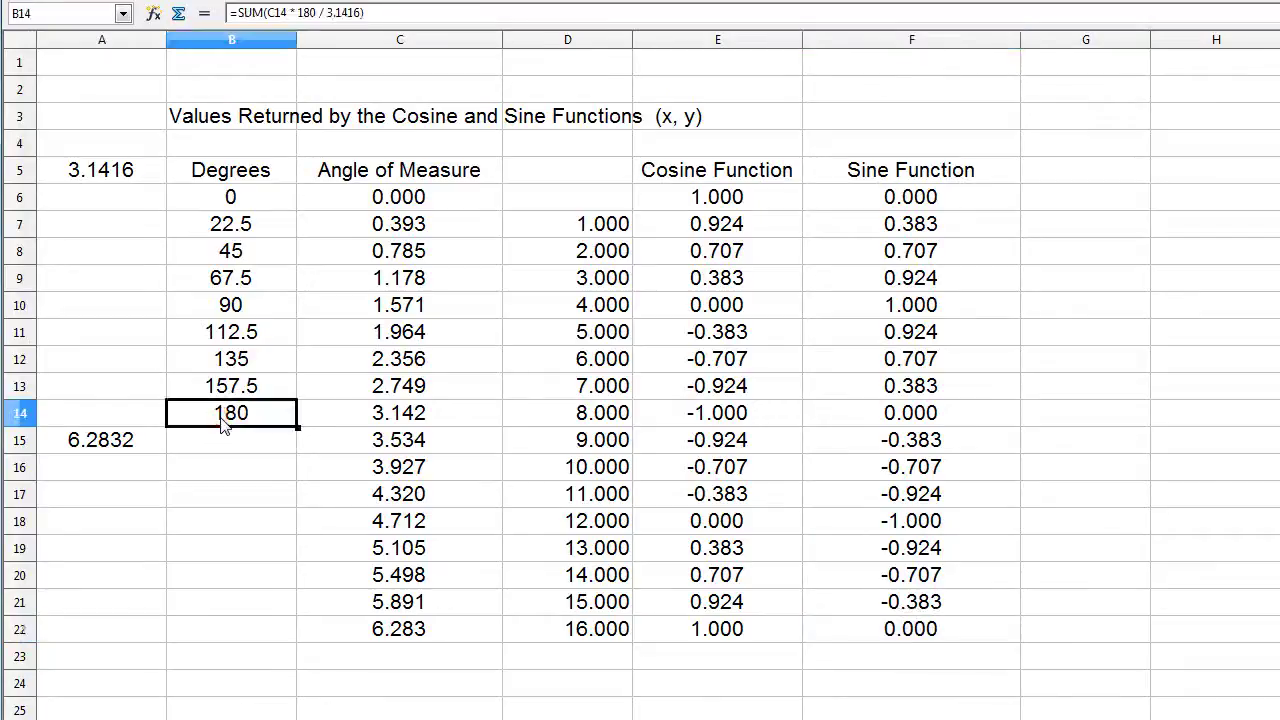
{"action": "key", "text": "Down"}
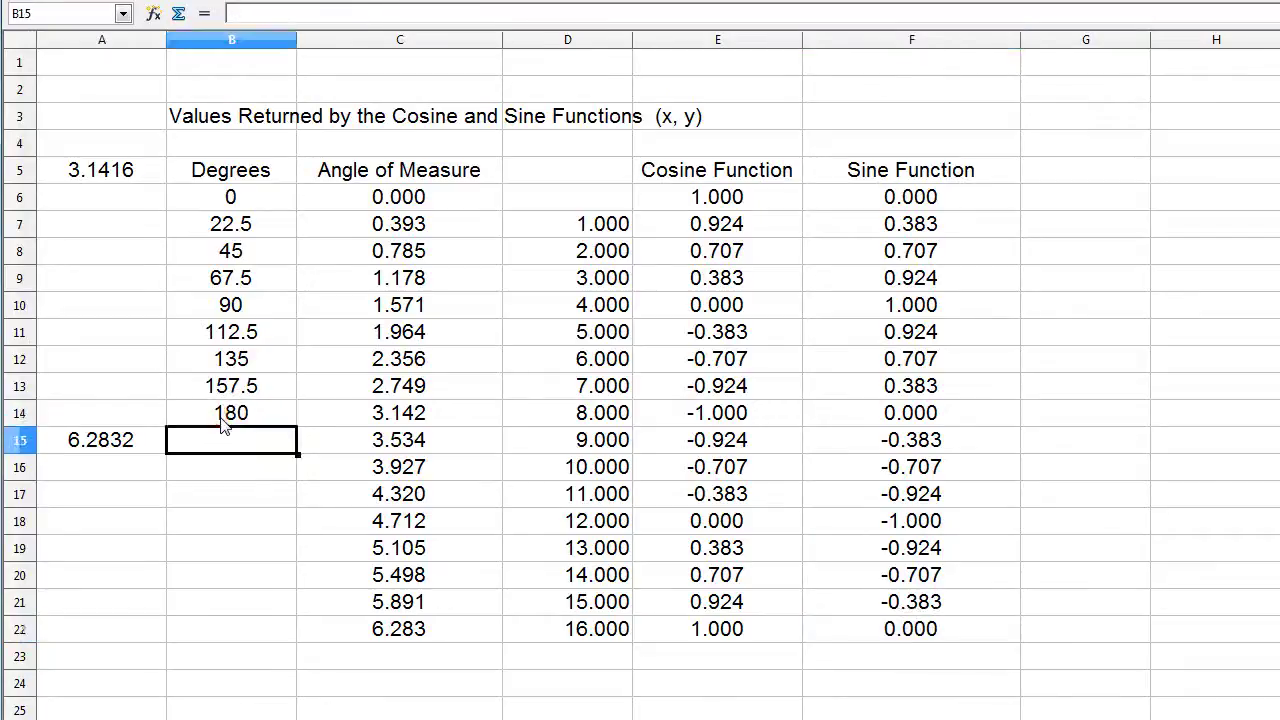
{"action": "key", "text": "ctrl+v"}
{"action": "key", "text": "Down"}
{"action": "key", "text": "ctrl+v"}
{"action": "key", "text": "Down"}
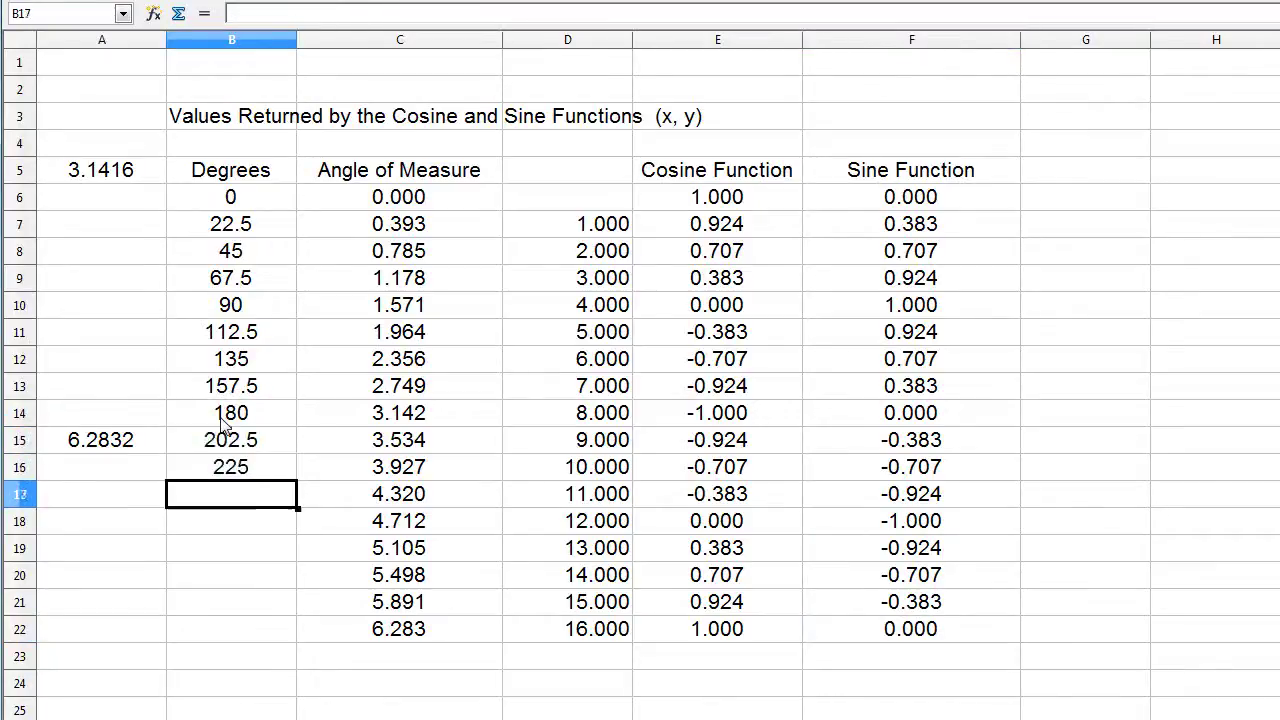
{"action": "key", "text": "ctrl+v"}
{"action": "key", "text": "Down"}
{"action": "key", "text": "ctrl+v"}
{"action": "key", "text": "Down"}
{"action": "key", "text": "ctrl+v"}
{"action": "key", "text": "Down"}
{"action": "key", "text": "ctrl+v"}
{"action": "key", "text": "Down"}
{"action": "key", "text": "ctrl+v"}
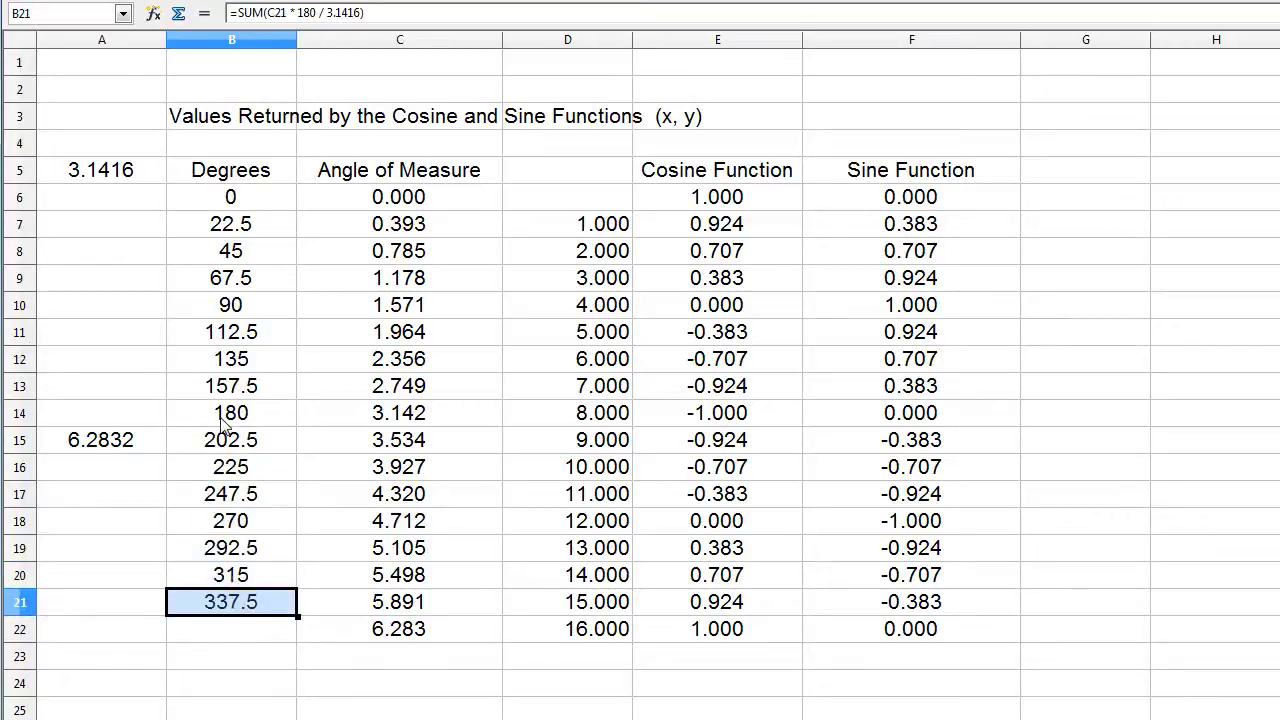
{"action": "key", "text": "Down"}
{"action": "key", "text": "ctrl+v"}
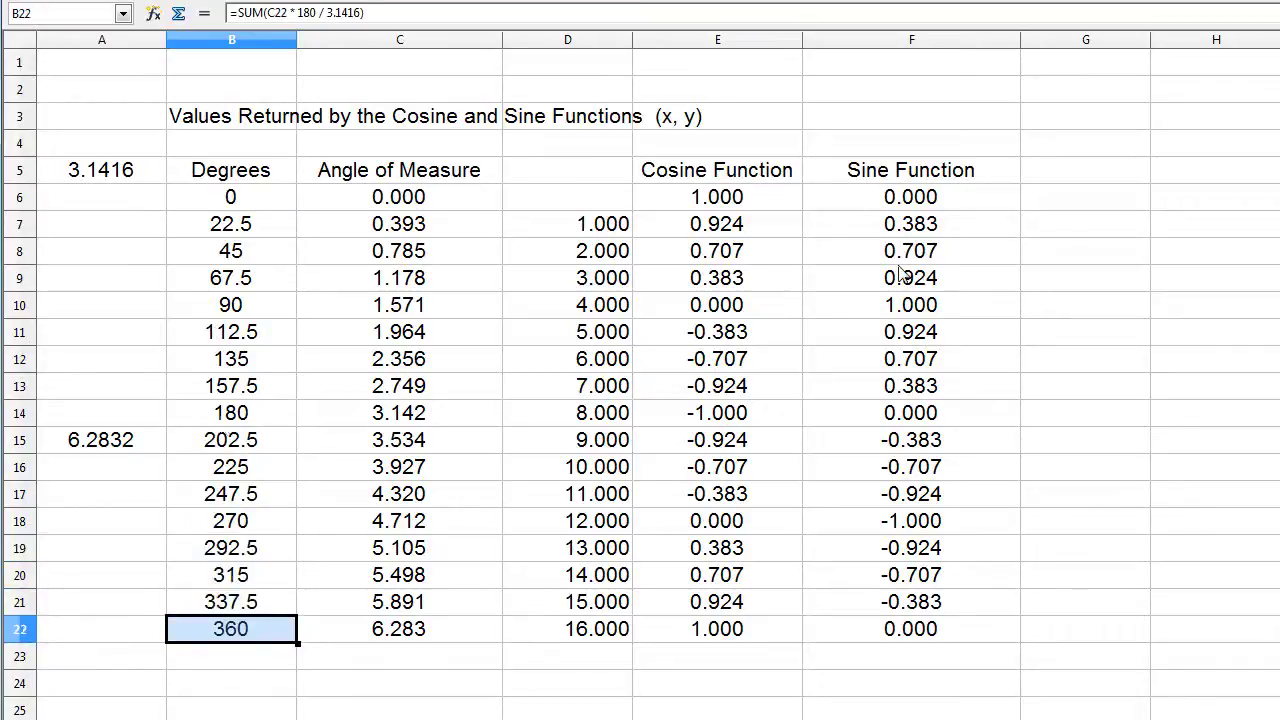
Insert a line chart of the Sine Function values in F6:F22.
{"action": "left_click_drag", "start_coordinate": [866, 207], "coordinate": [906, 632]}
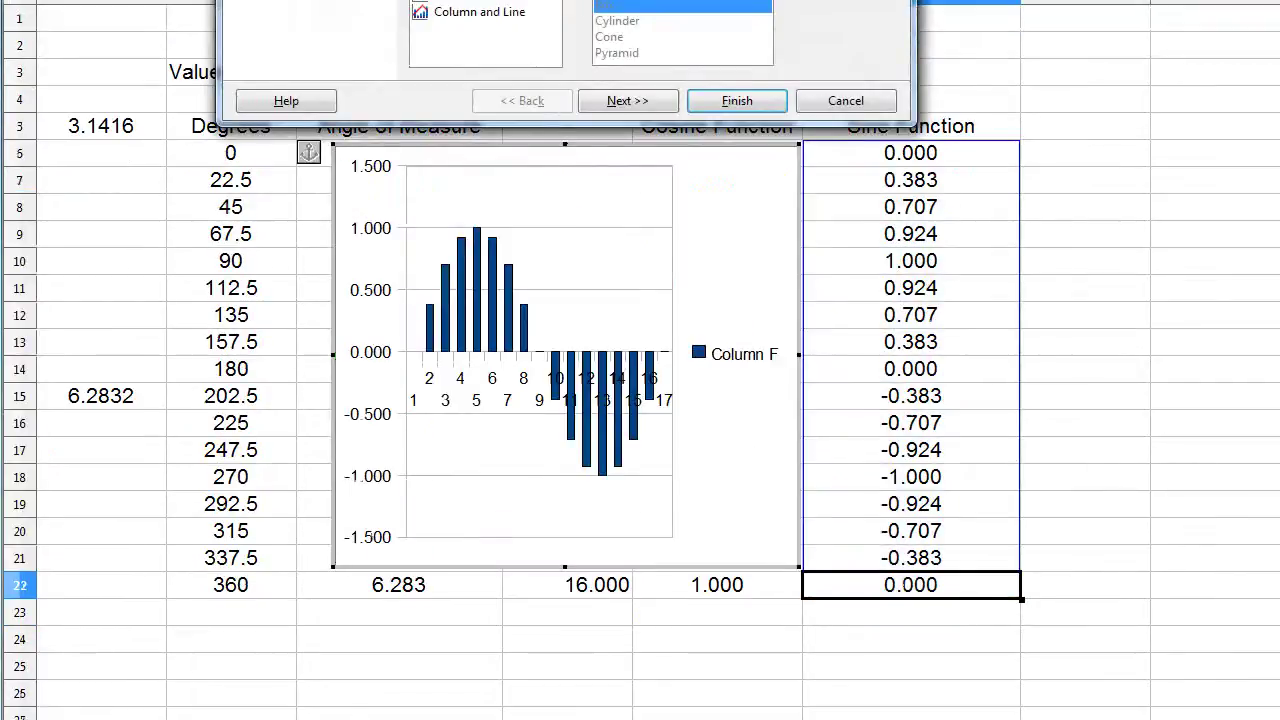
{"action": "key", "text": "Down"}
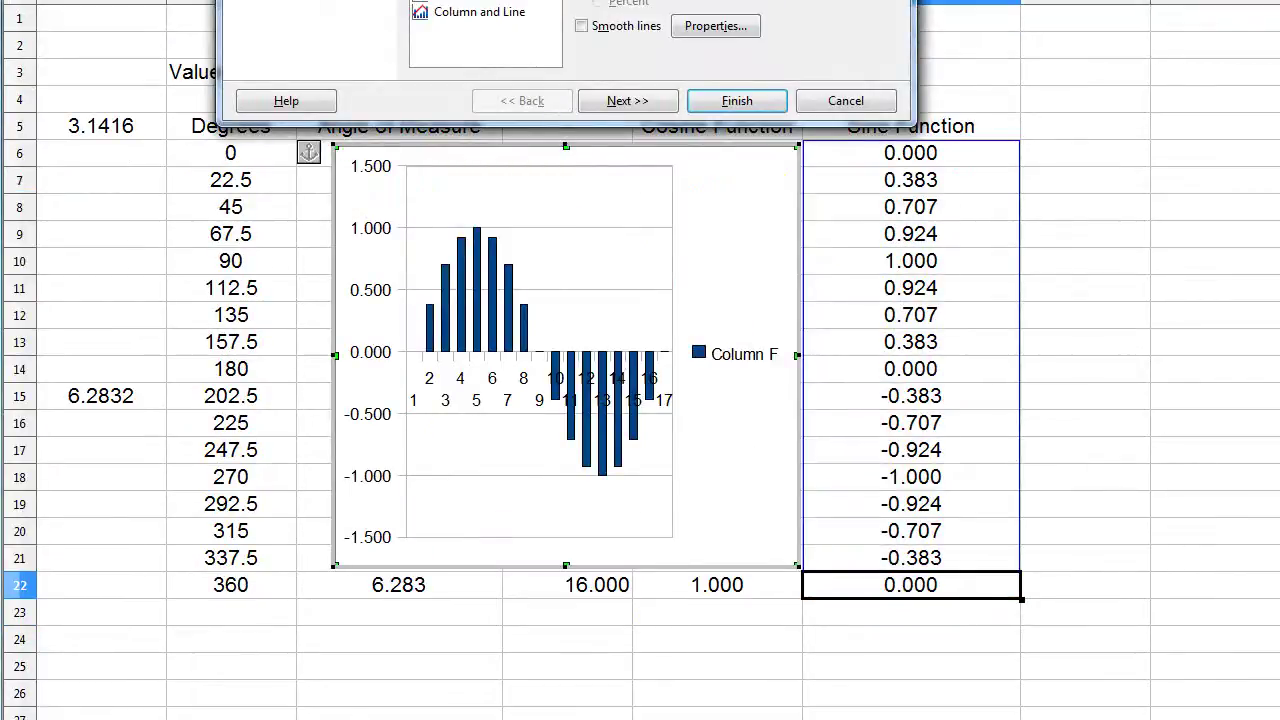
{"action": "left_click", "coordinate": [737, 100]}
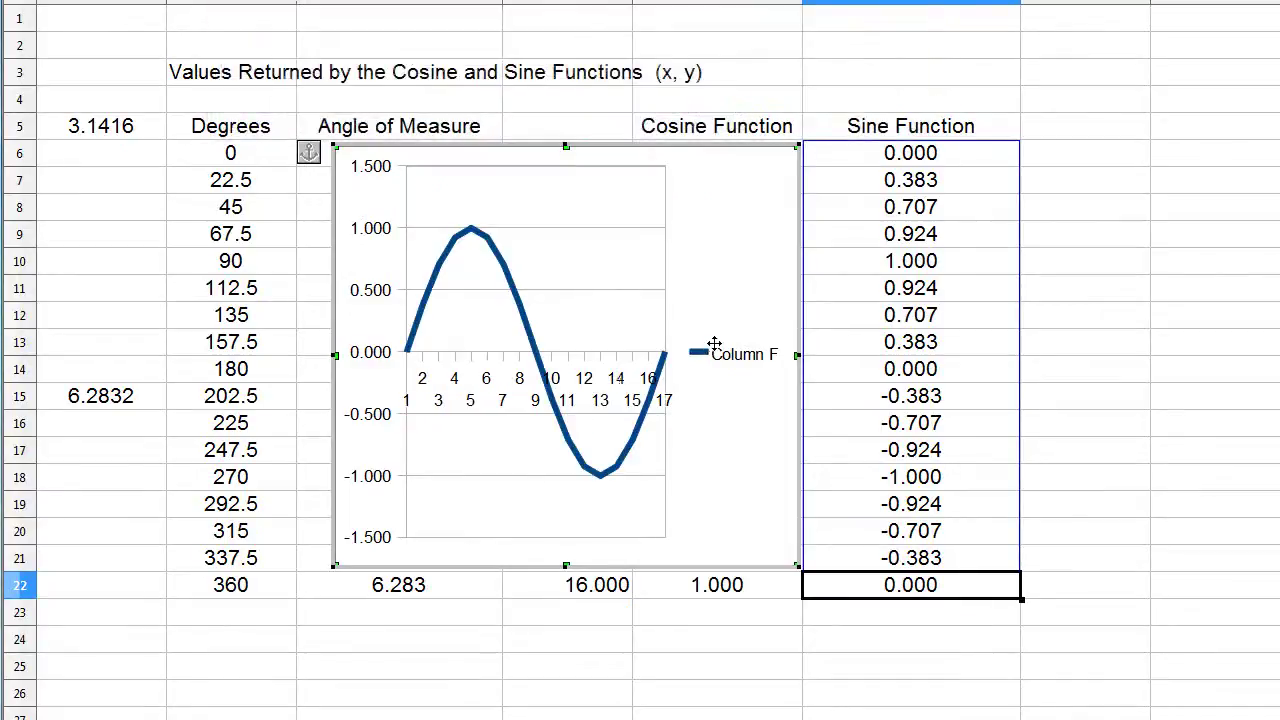